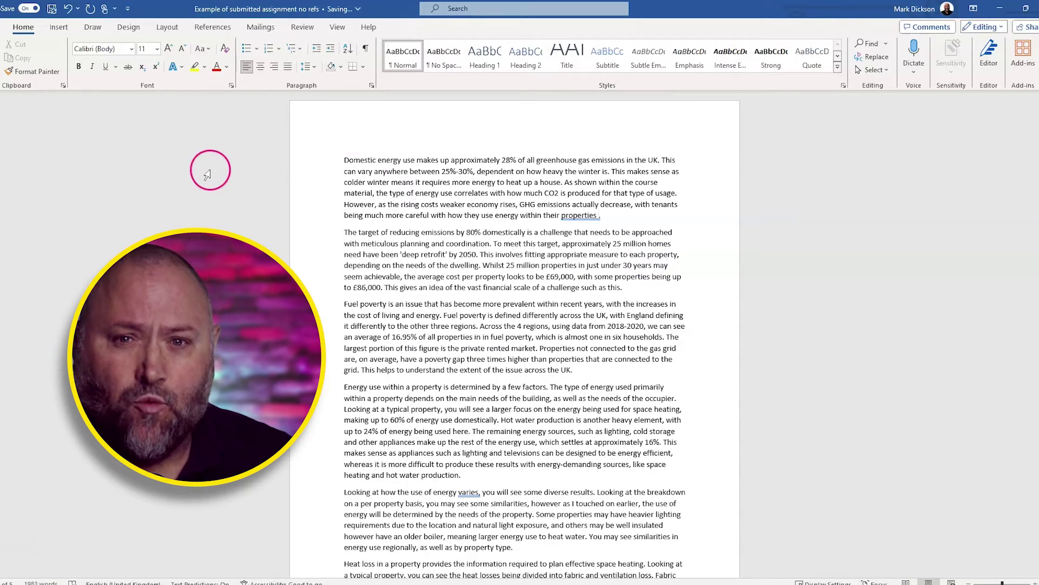
Switch the References citation style from APA to Harvard.
click(219, 28)
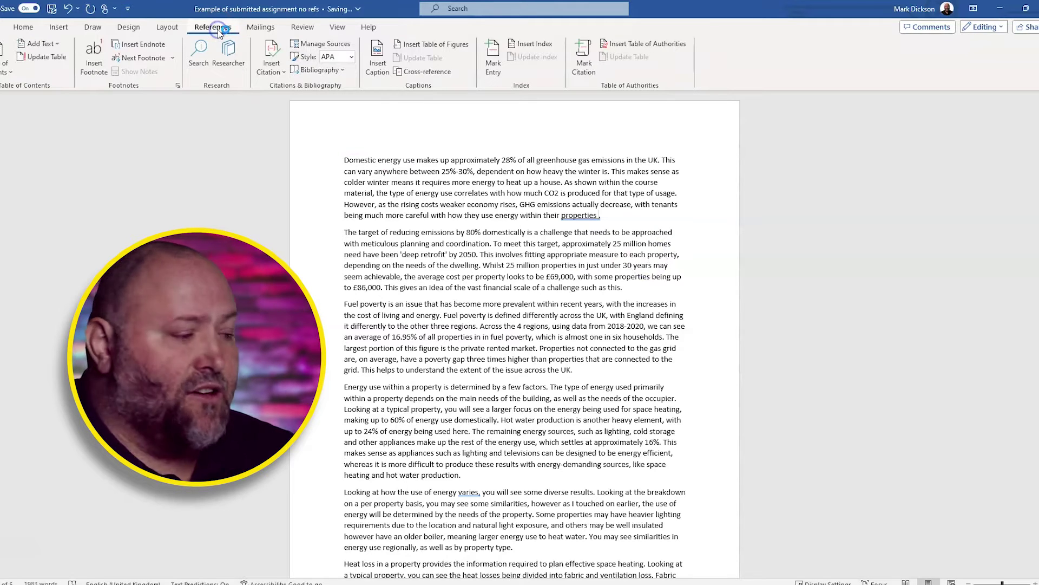
click(352, 56)
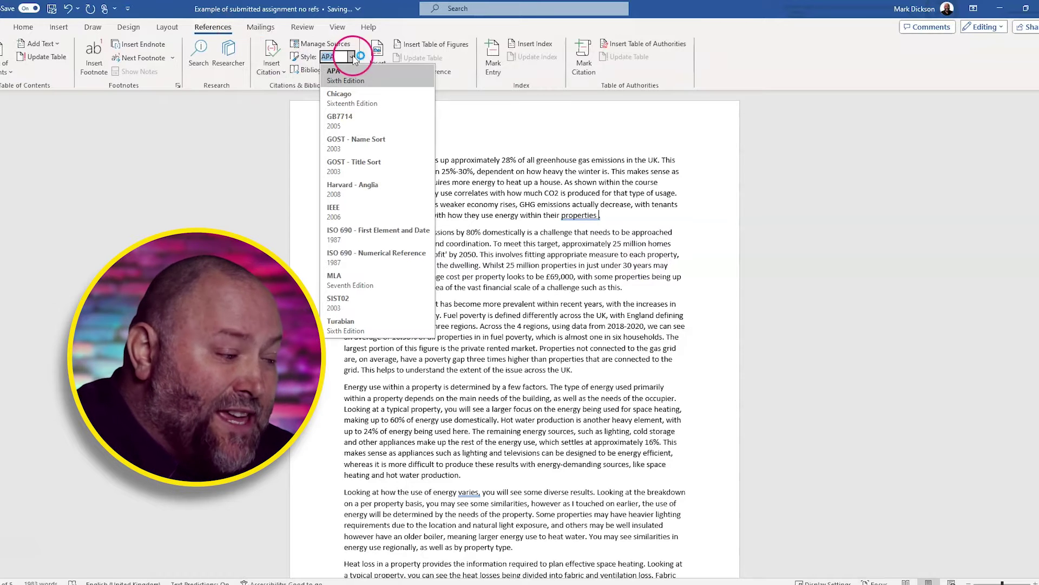
click(352, 57)
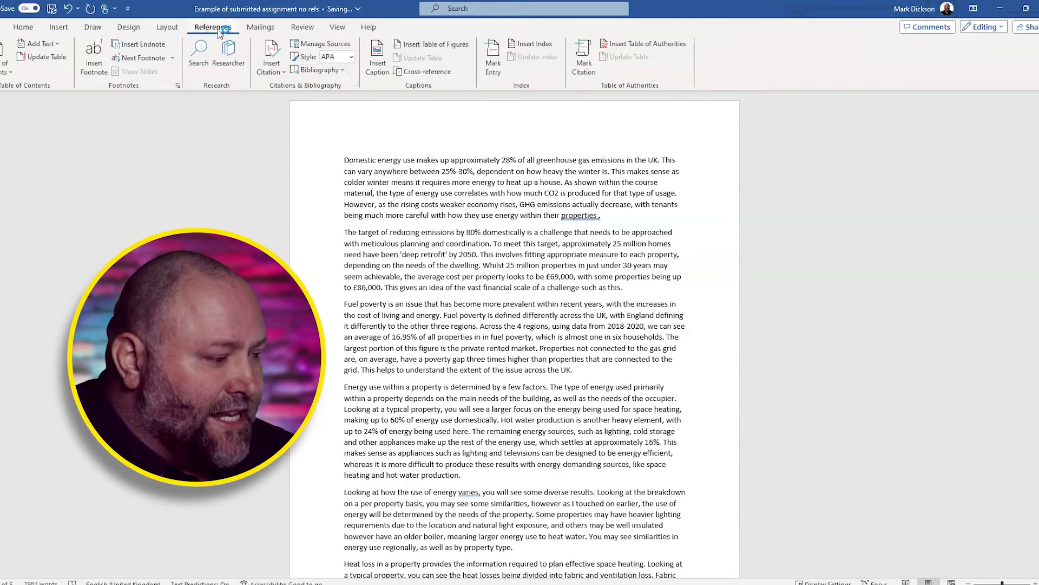
click(352, 57)
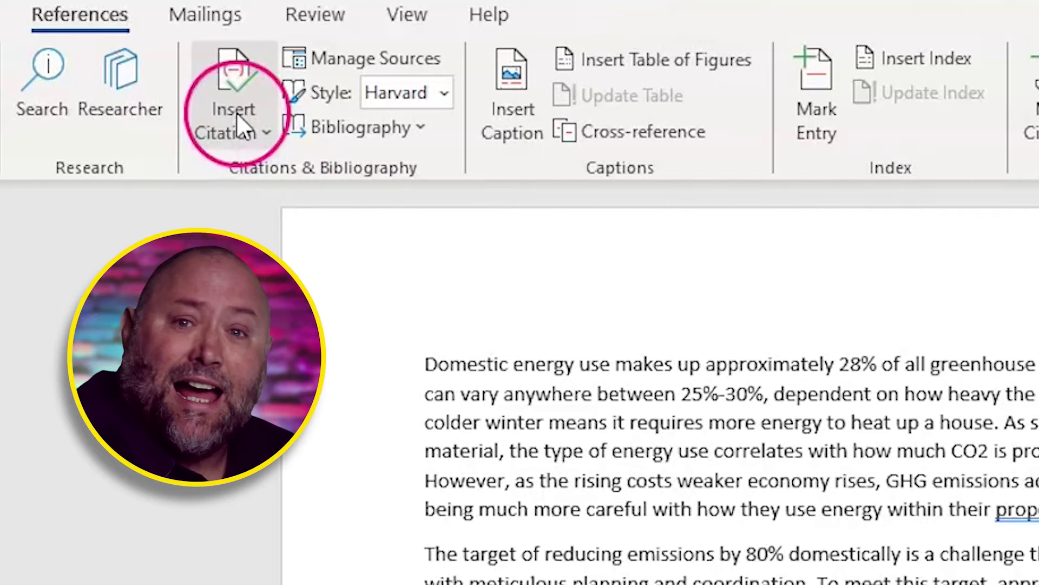
Start a new citation source and set its type to Miscellaneous.
click(236, 112)
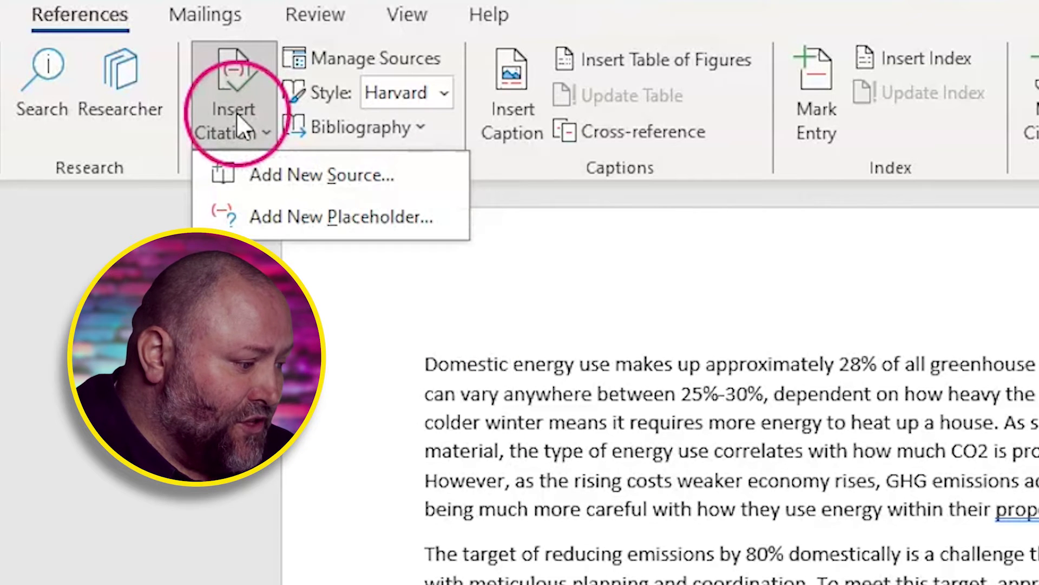
click(284, 180)
click(866, 526)
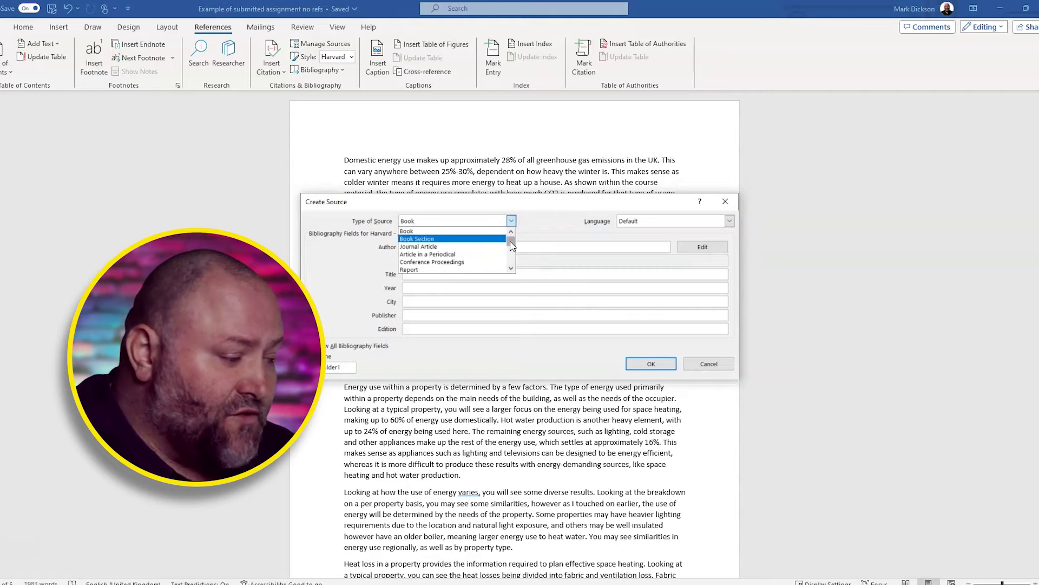
drag(511, 244, 513, 269)
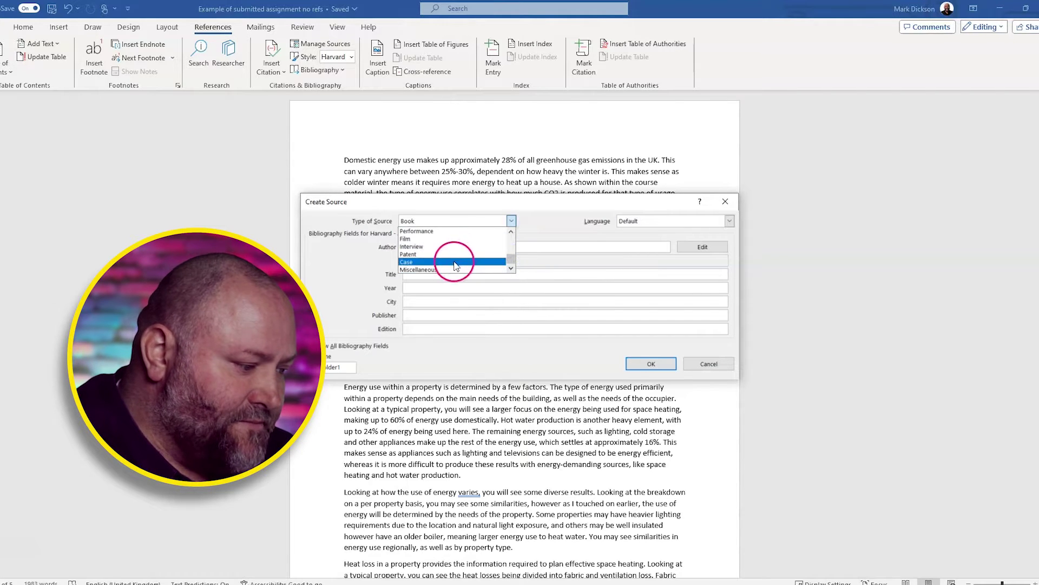
click(452, 270)
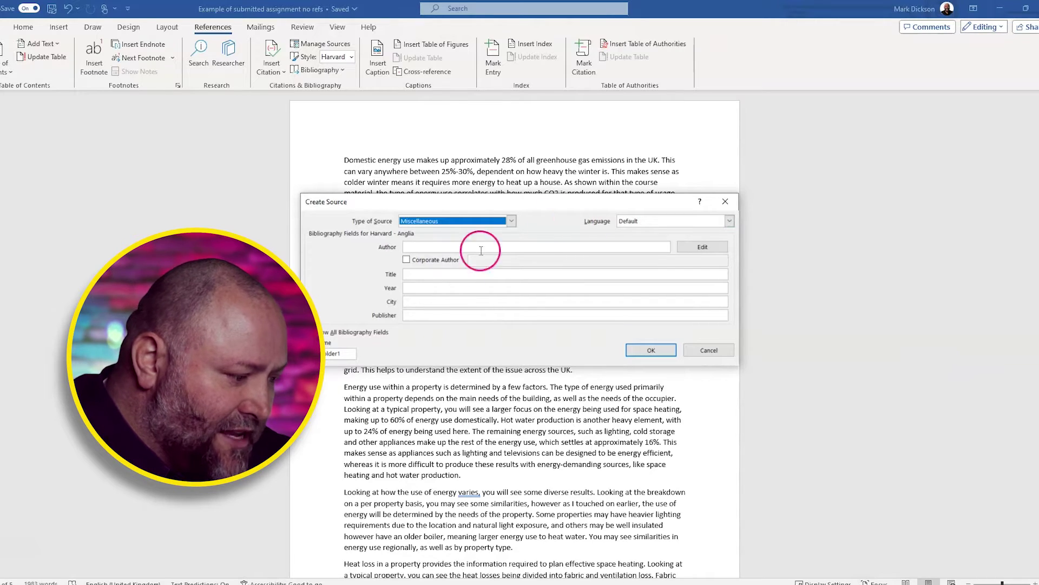
Fill in the lecture's author, title, year 2024 and city Nottingham, then insert the citation.
click(441, 246)
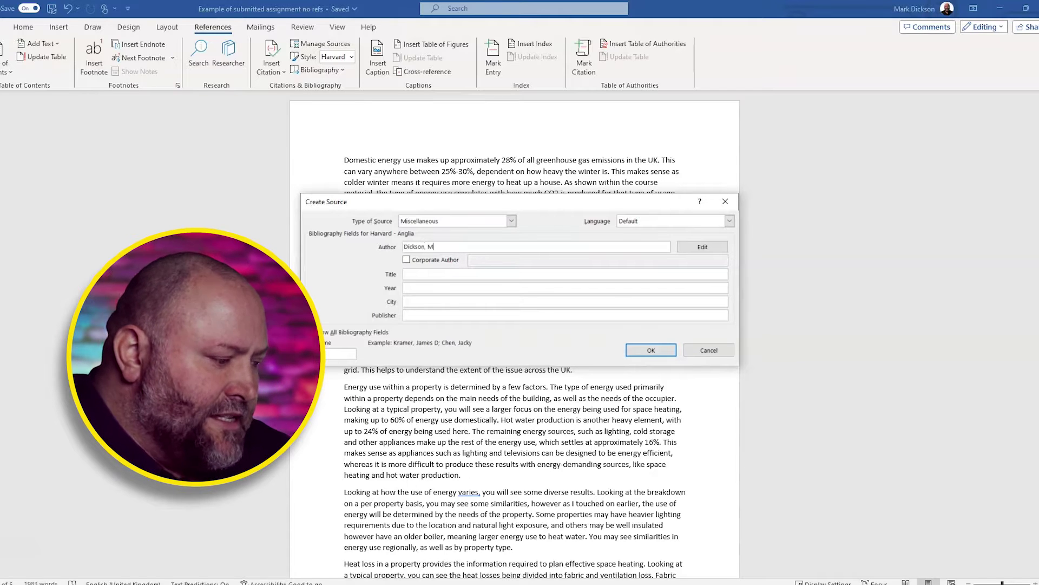
click(437, 275)
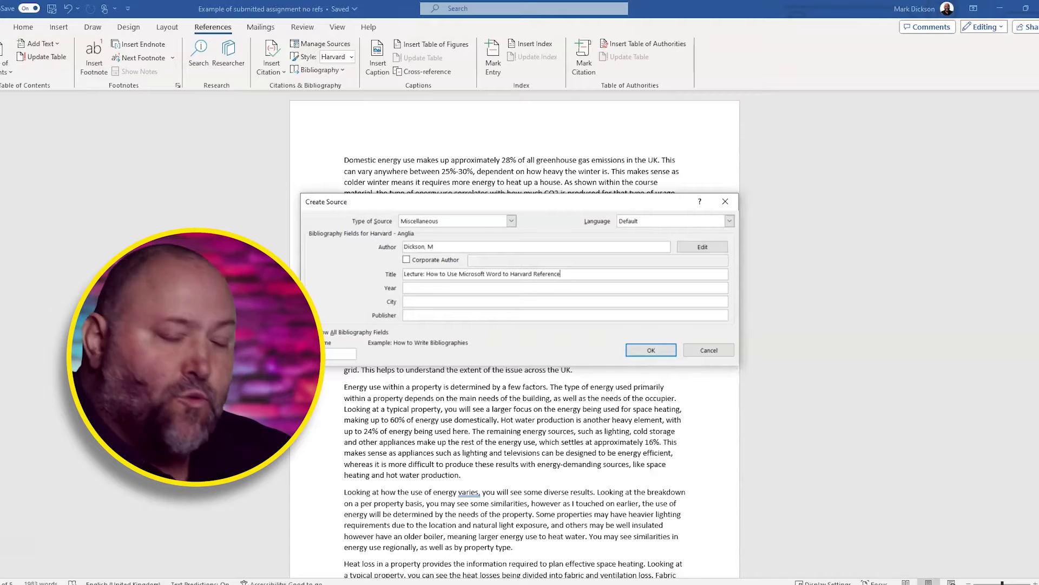
click(419, 289)
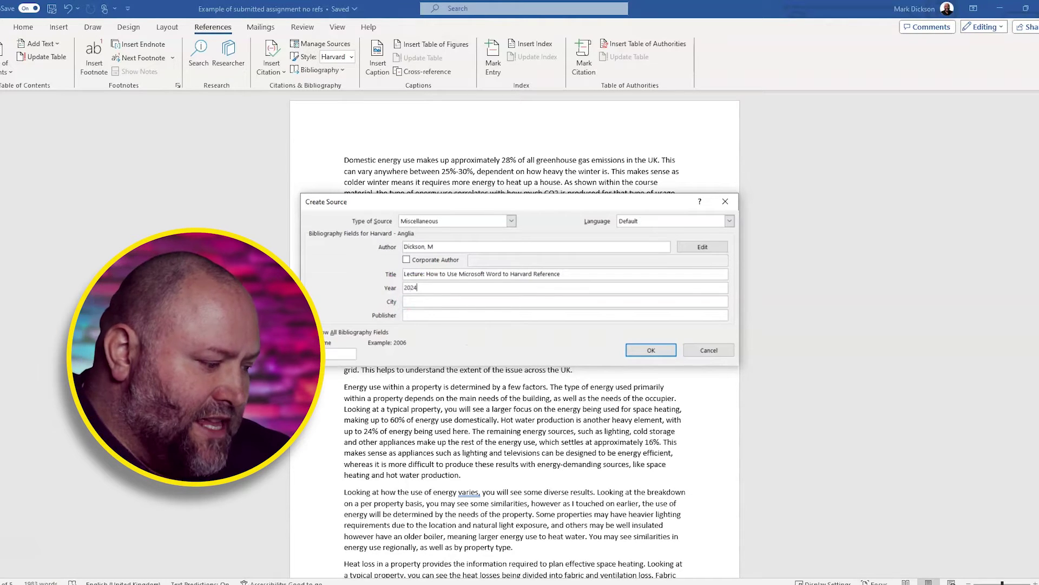
click(428, 304)
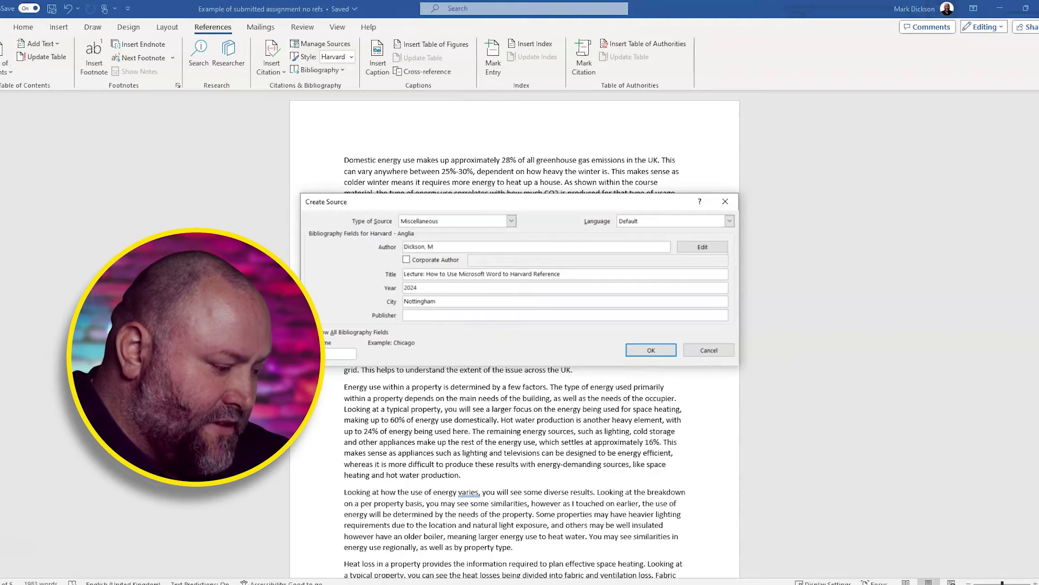
text(Nottingham)
click(677, 357)
click(673, 354)
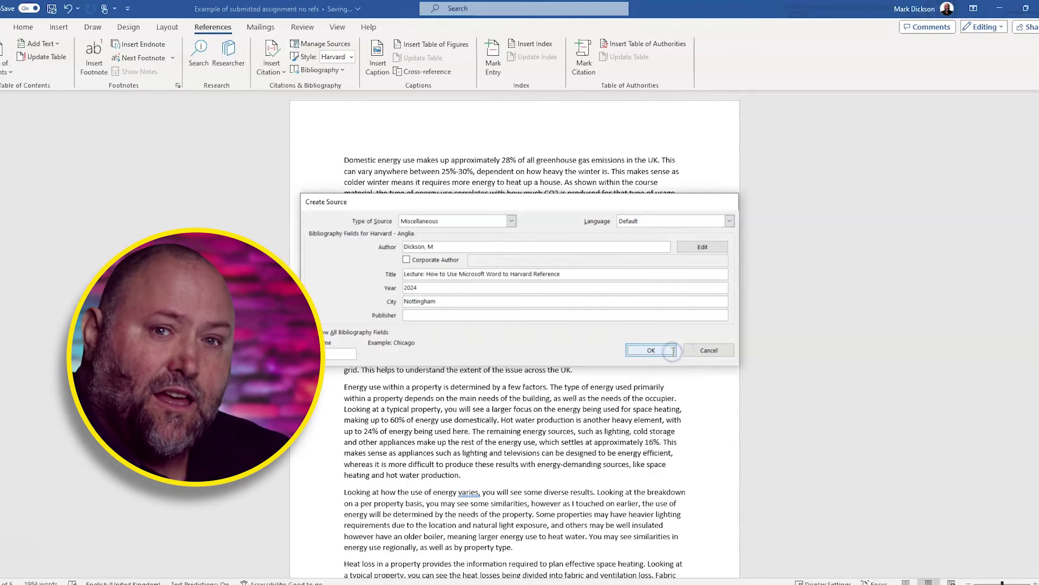
Start a second new source with its type set to Web site.
click(606, 217)
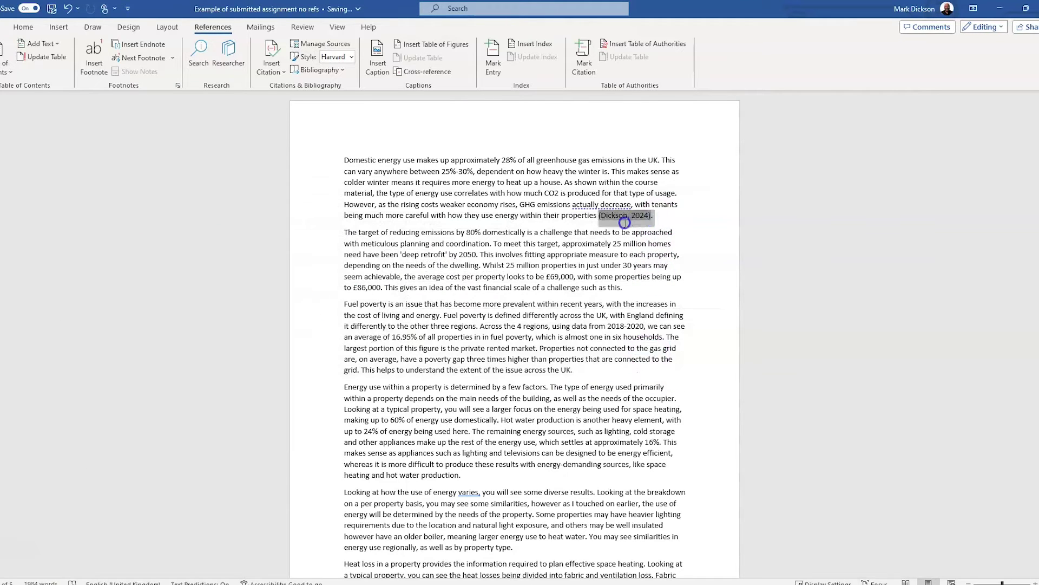
click(707, 252)
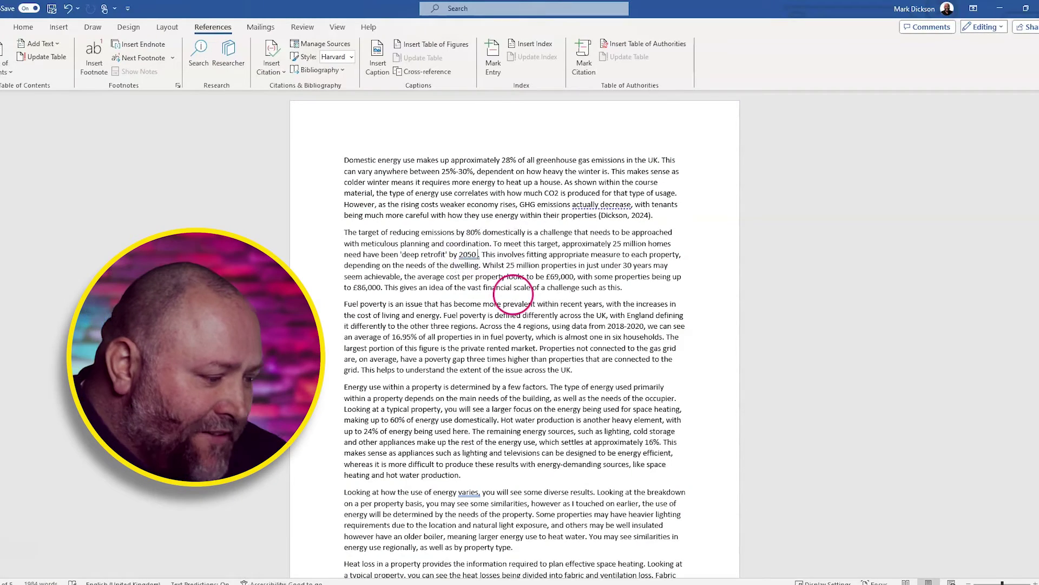
click(277, 64)
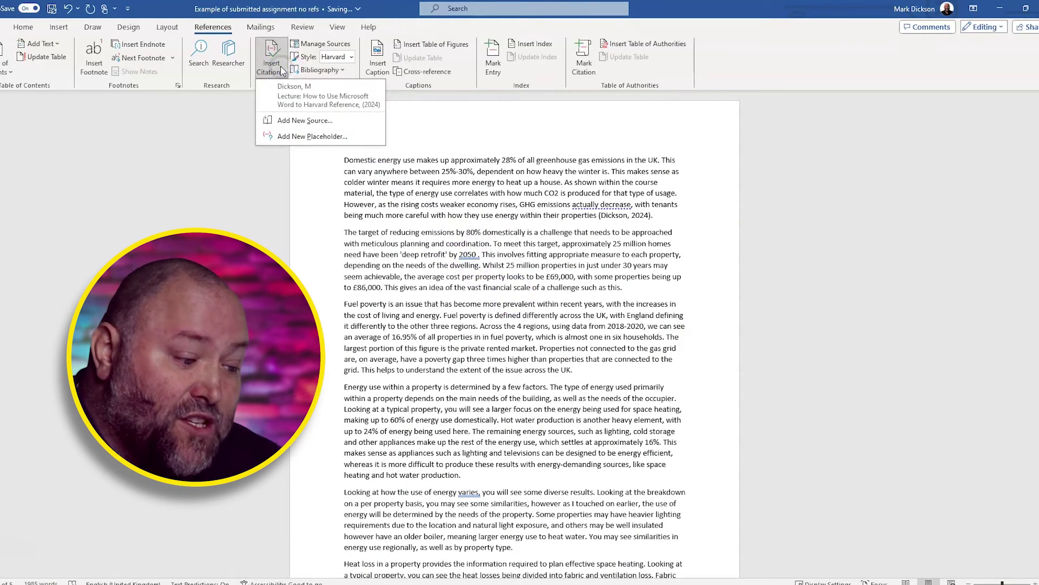
click(300, 121)
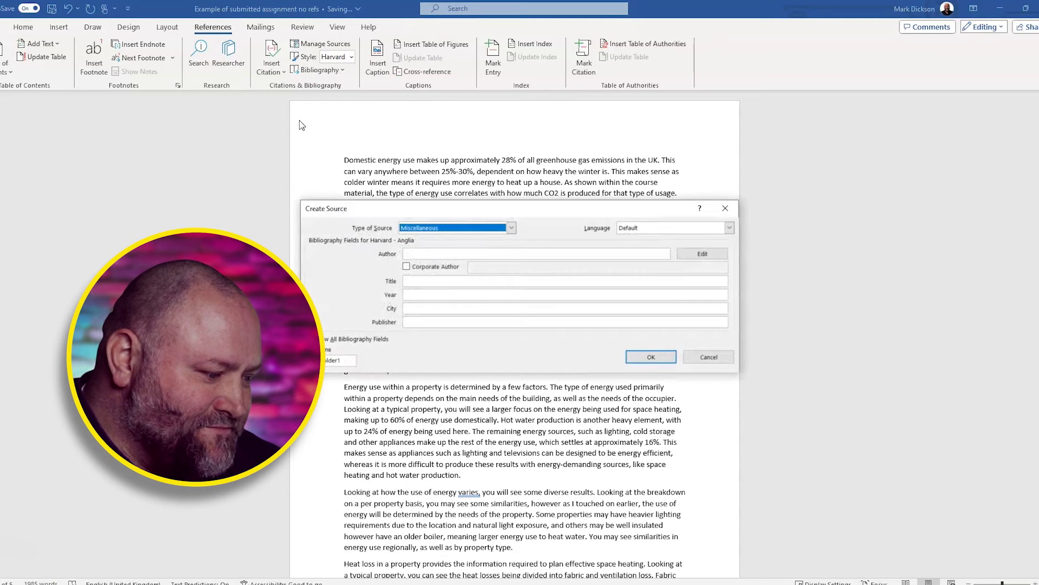
click(511, 227)
click(511, 238)
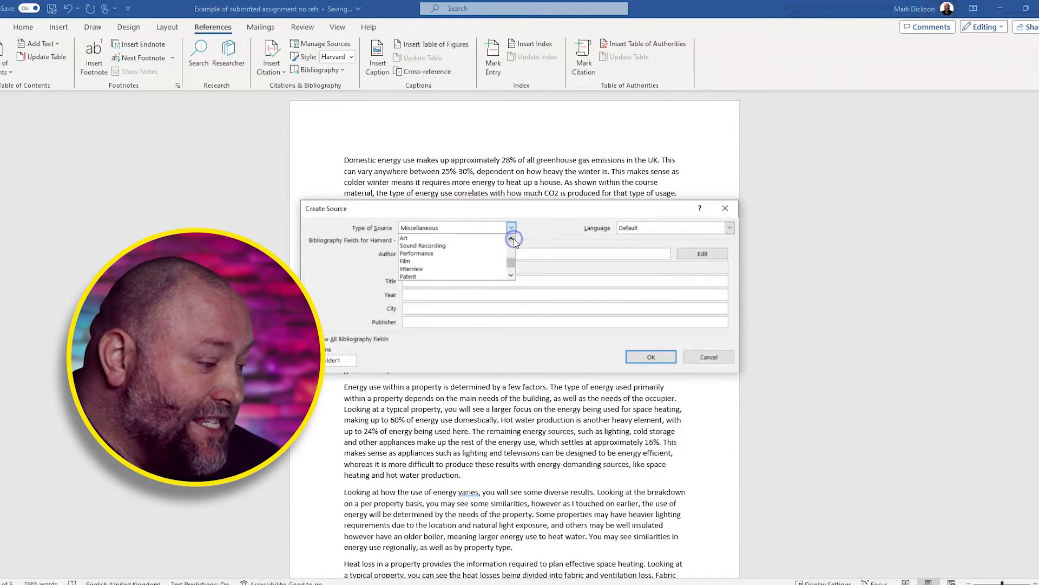
click(417, 247)
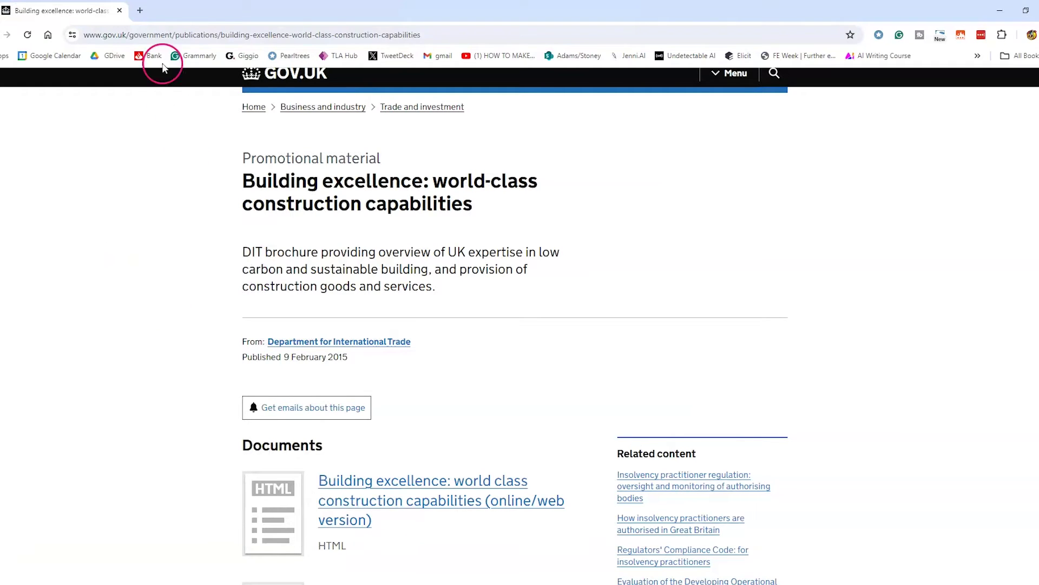
Copy the gov.uk page address from the browser into the Word source form.
double_click(156, 37)
click(156, 37)
key(ctrl+c)
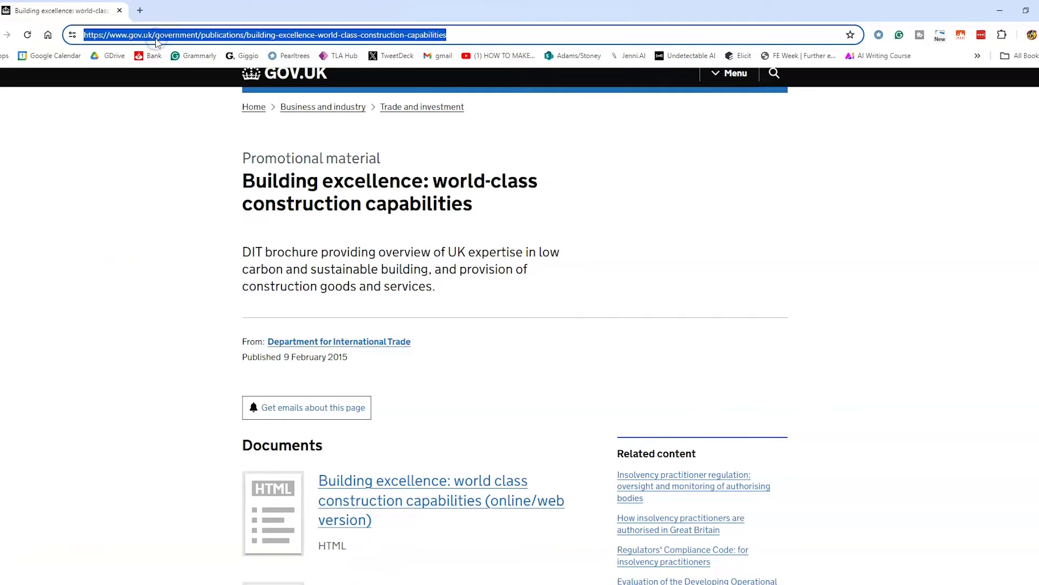
key(alt+Tab)
click(417, 351)
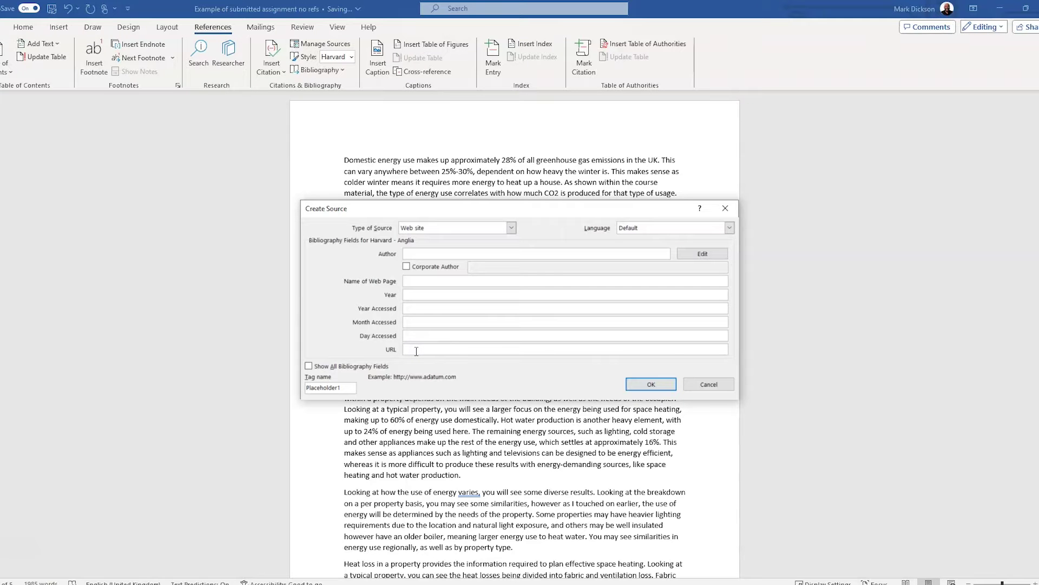
Paste the URL, set Gov.UK as corporate author, and name the page 'Building Excellence: World'.
key(ctrl+v)
click(773, 505)
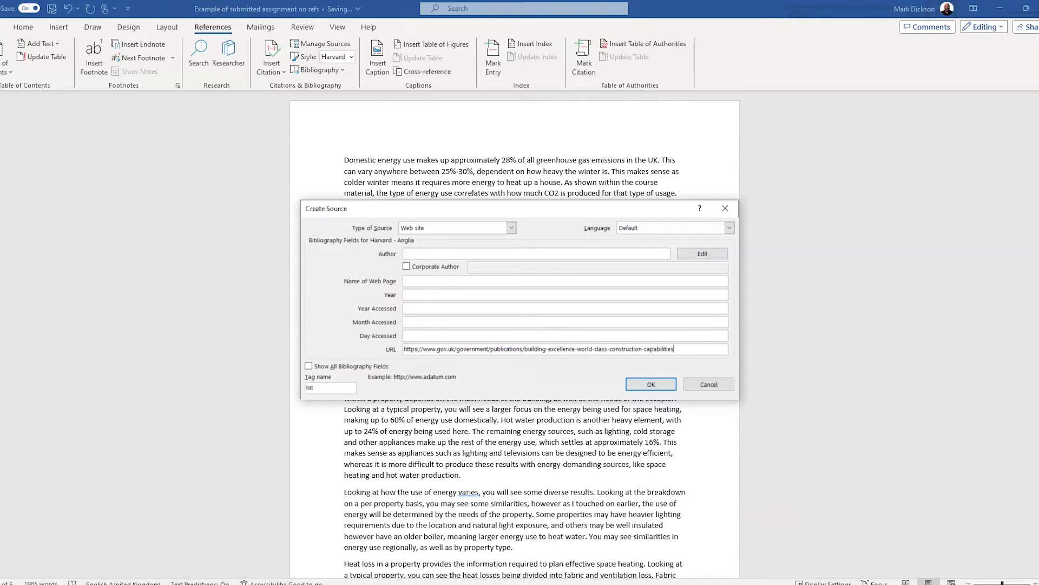
click(406, 267)
click(486, 268)
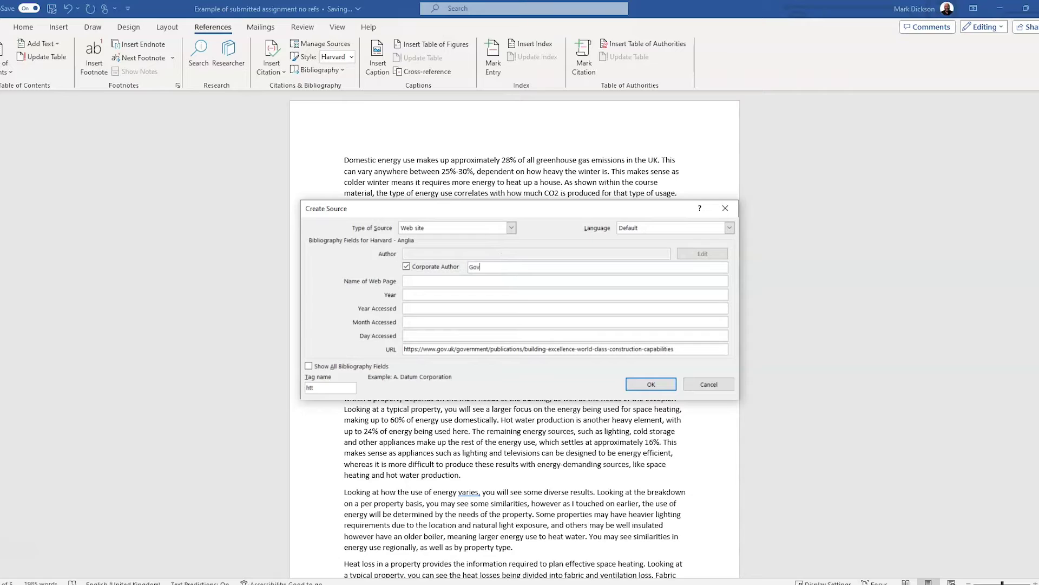
click(431, 283)
text(Building Excellence: World-Class Construction Capabilities)
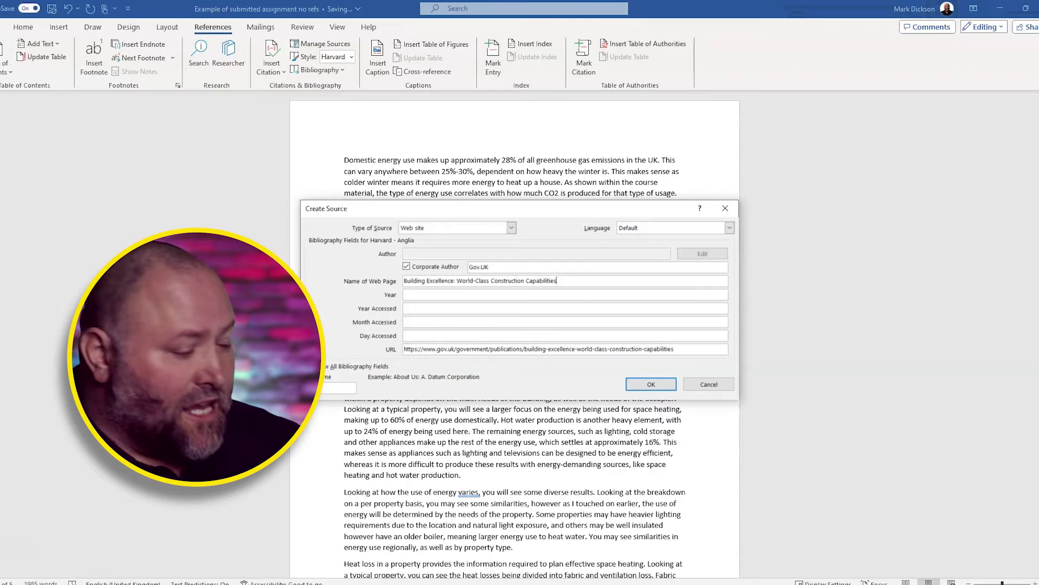
Enter year 2015 and accessed date 12 April 2024, then insert the Gov.UK citation.
click(413, 294)
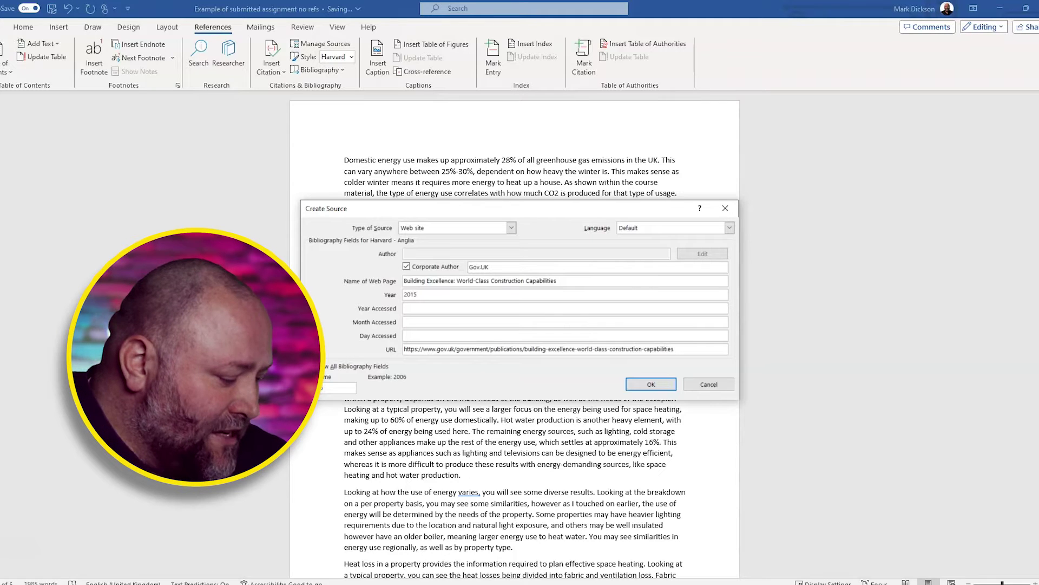
click(412, 323)
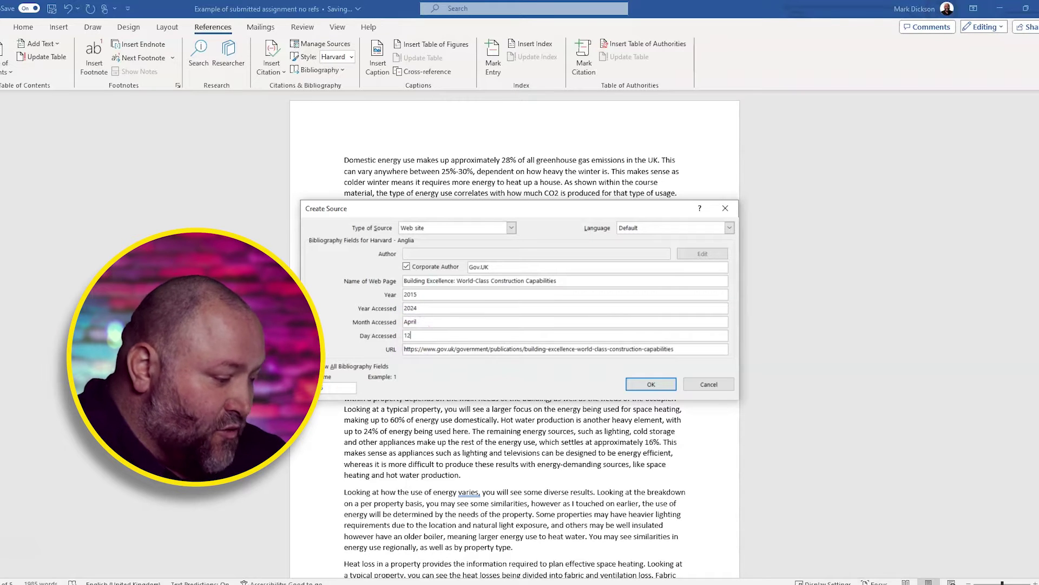
click(651, 385)
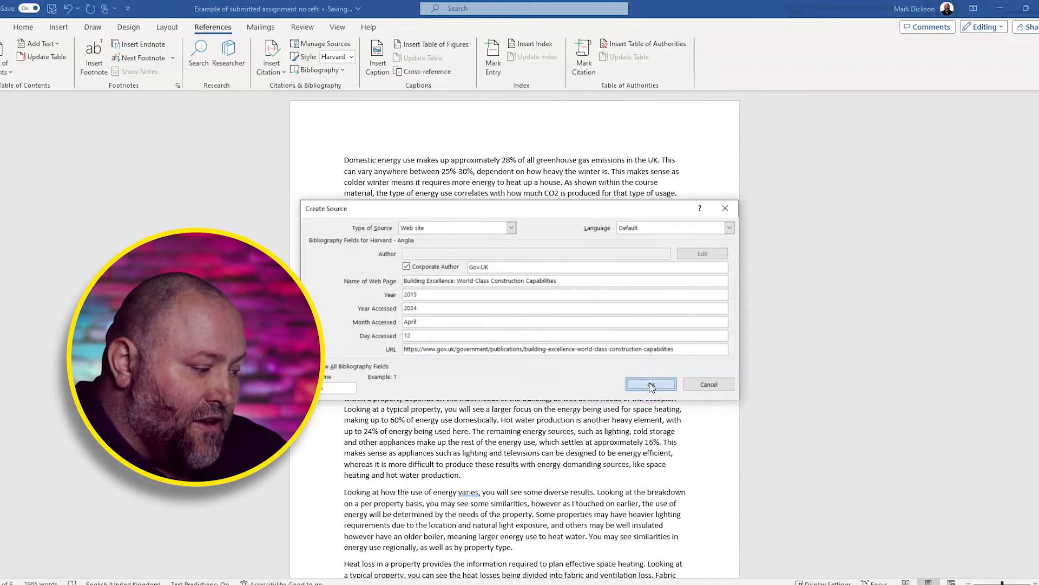
click(892, 447)
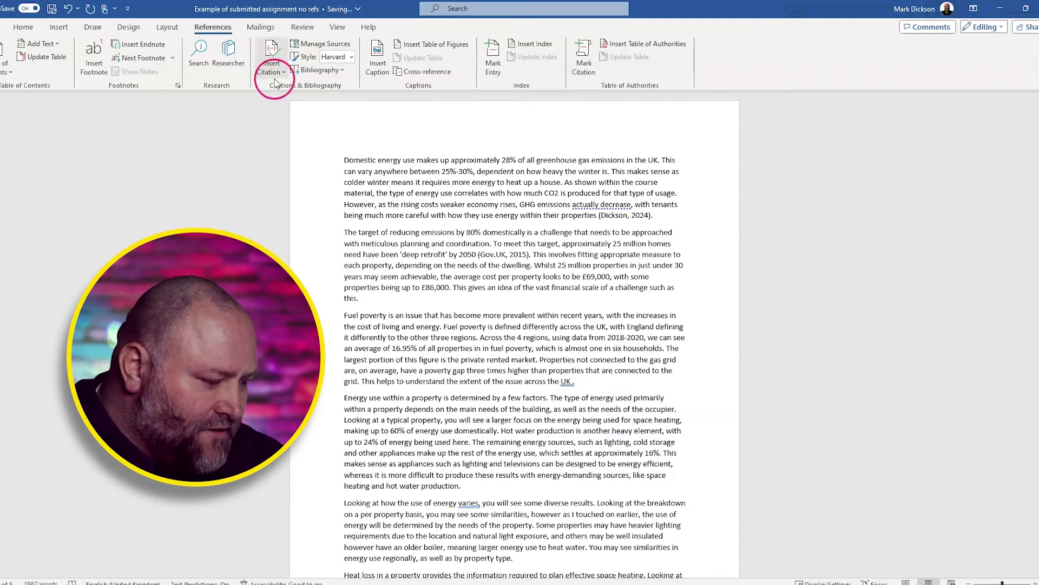
Start another new source with its type set to Journal Article.
click(276, 73)
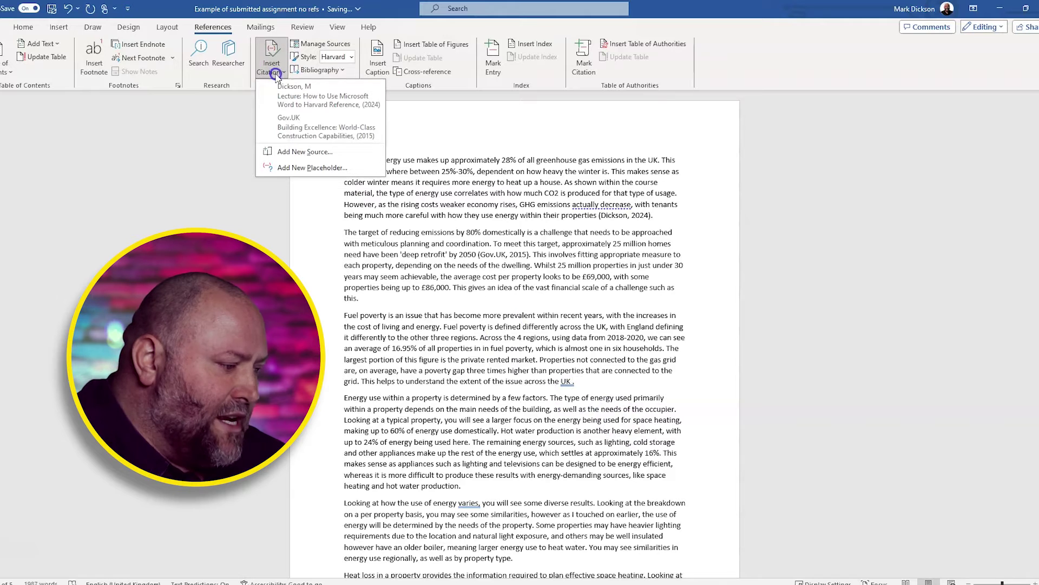
click(301, 152)
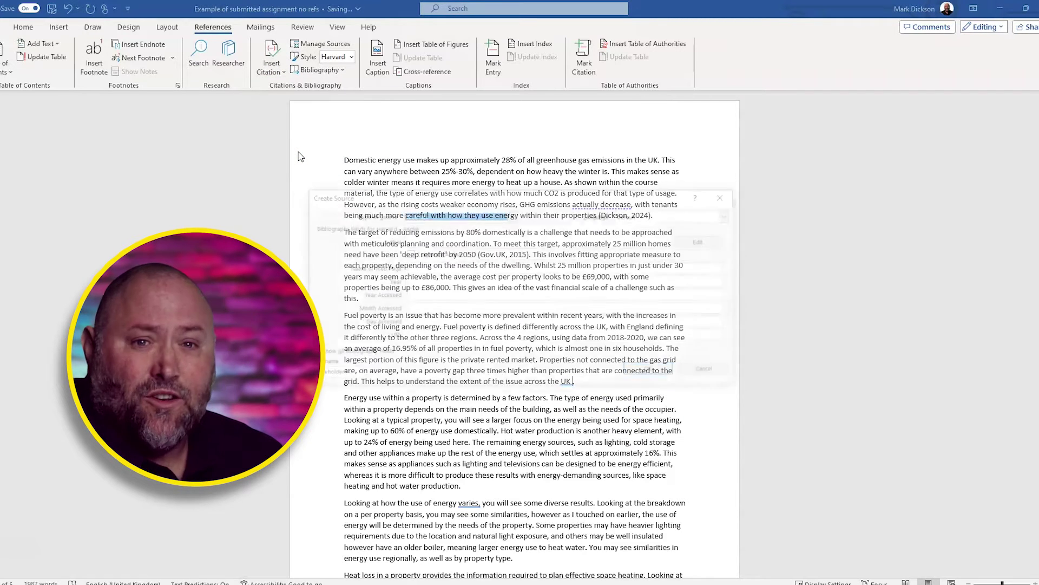
click(514, 187)
click(512, 213)
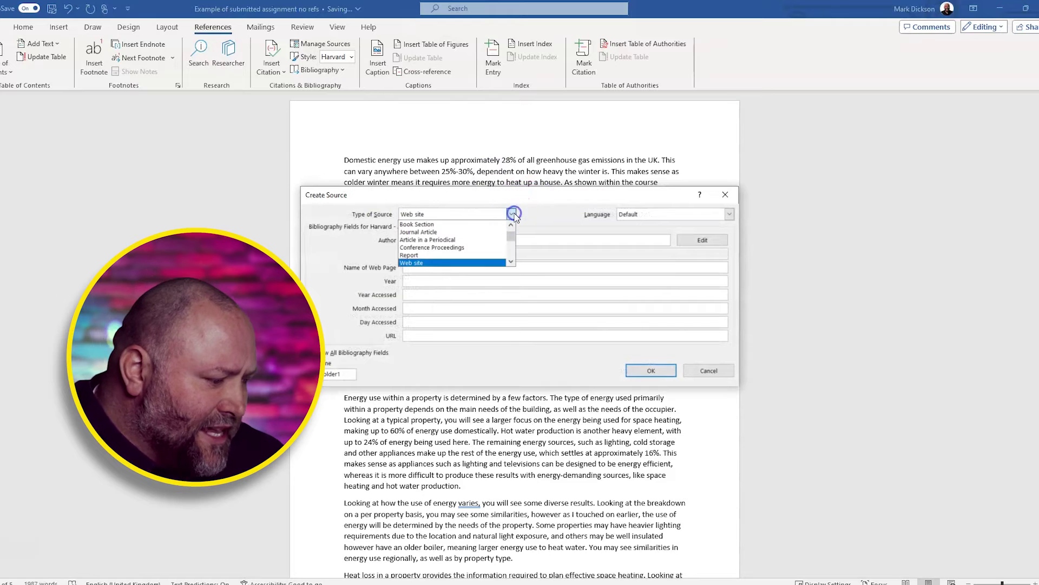
click(444, 232)
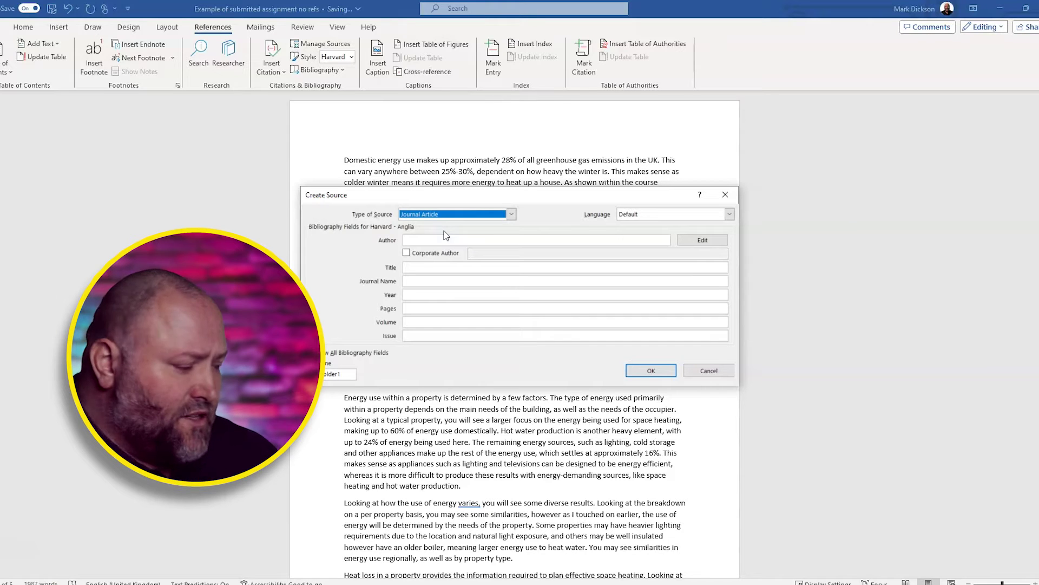
Enter the author, title 'Thermal Resistance of Masonary Walls: A Literature Review', journal, year 2014, pages, volume and issue.
click(433, 238)
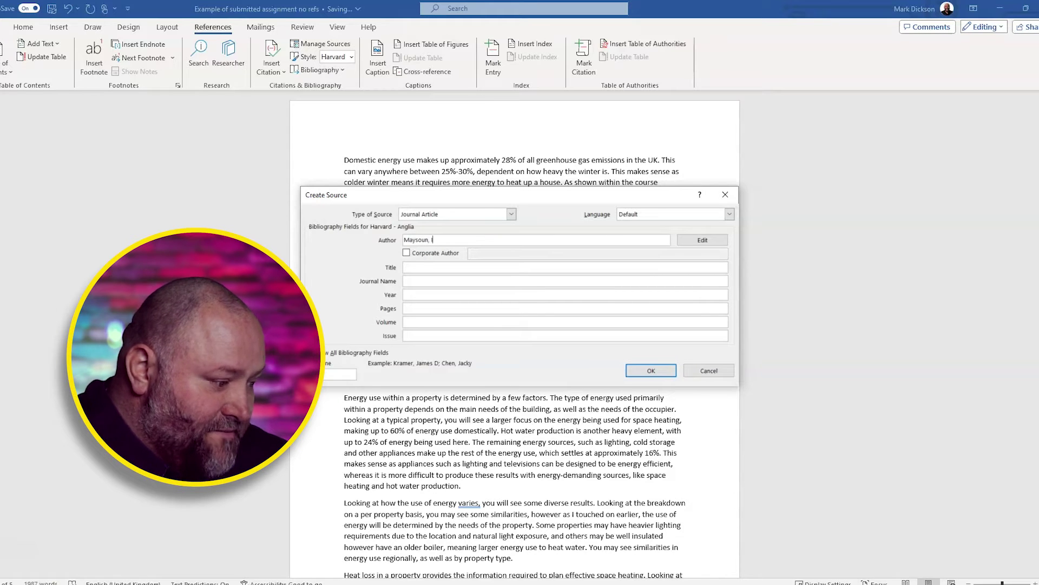
click(435, 266)
text(Thermal Resistance of Masonary Walls: A Literature Review)
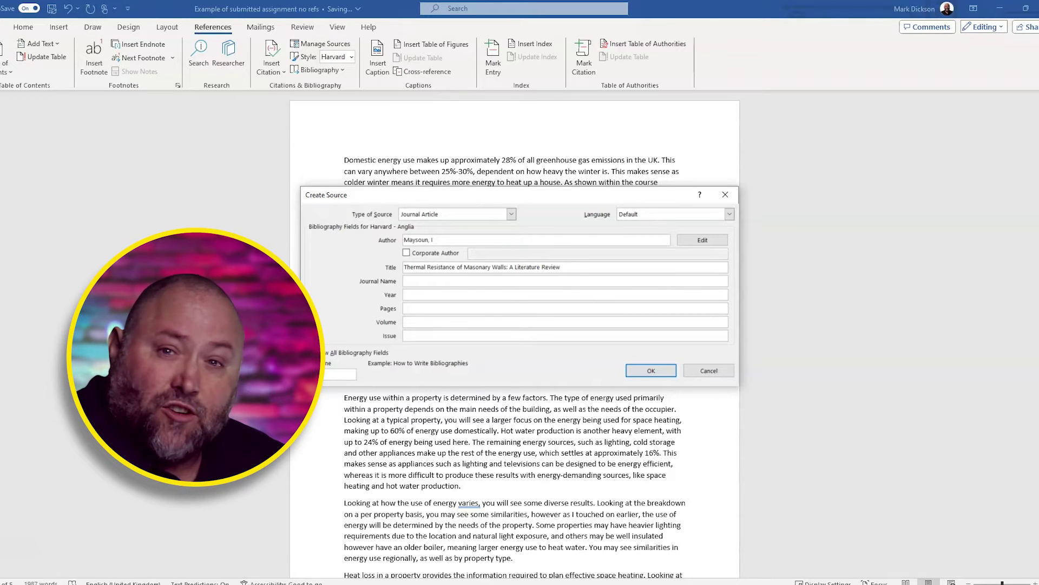
click(407, 281)
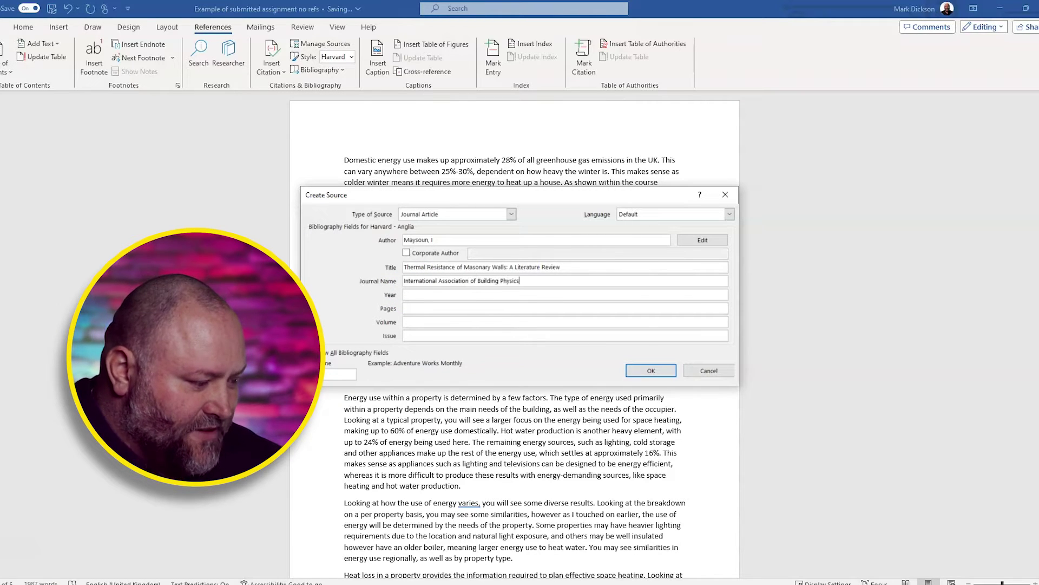
click(418, 293)
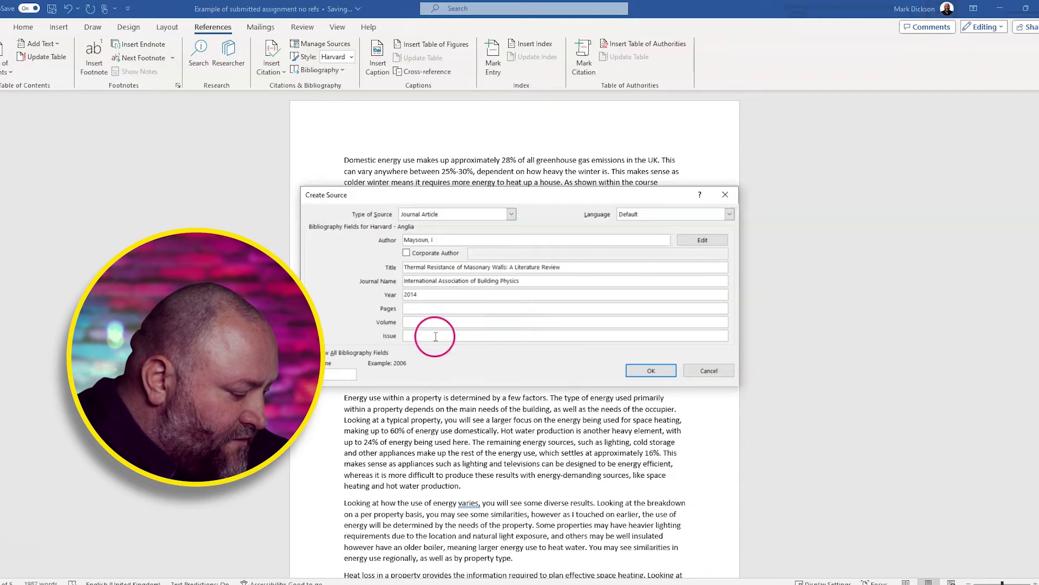
click(409, 309)
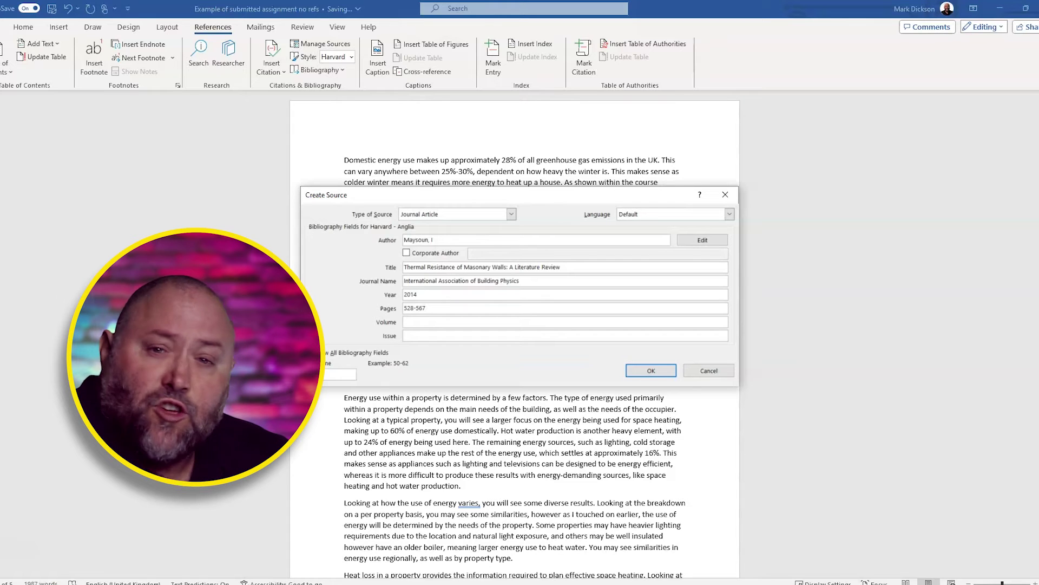
click(411, 323)
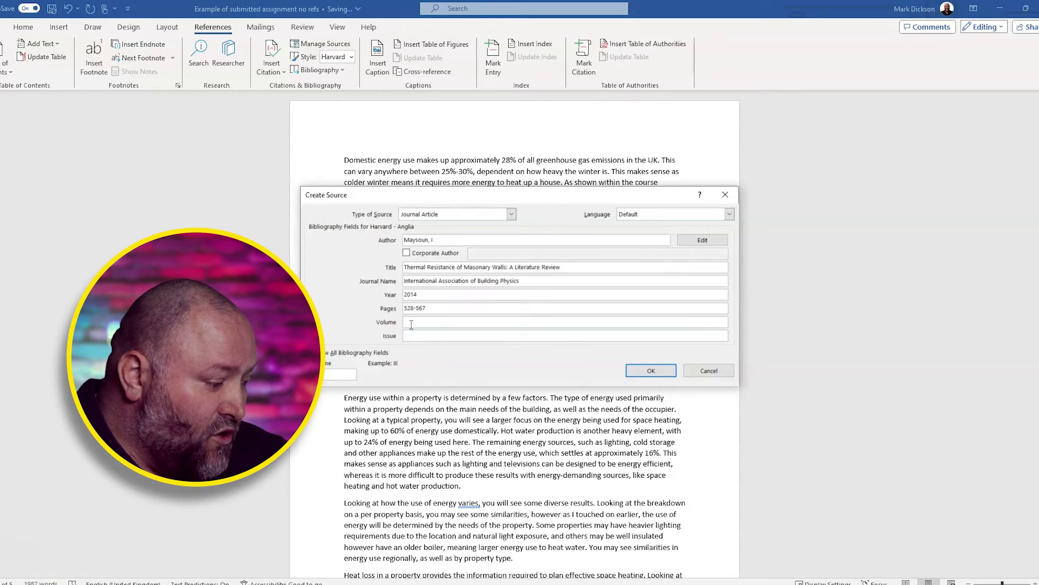
click(431, 337)
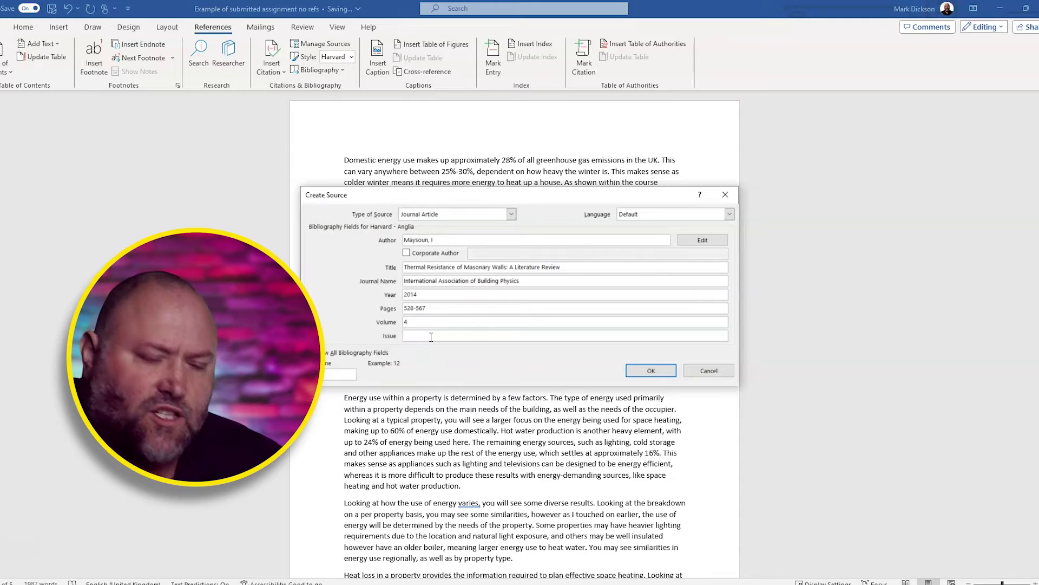
Show all fields, add the accessed date and pasted URL, and insert the citation.
click(308, 352)
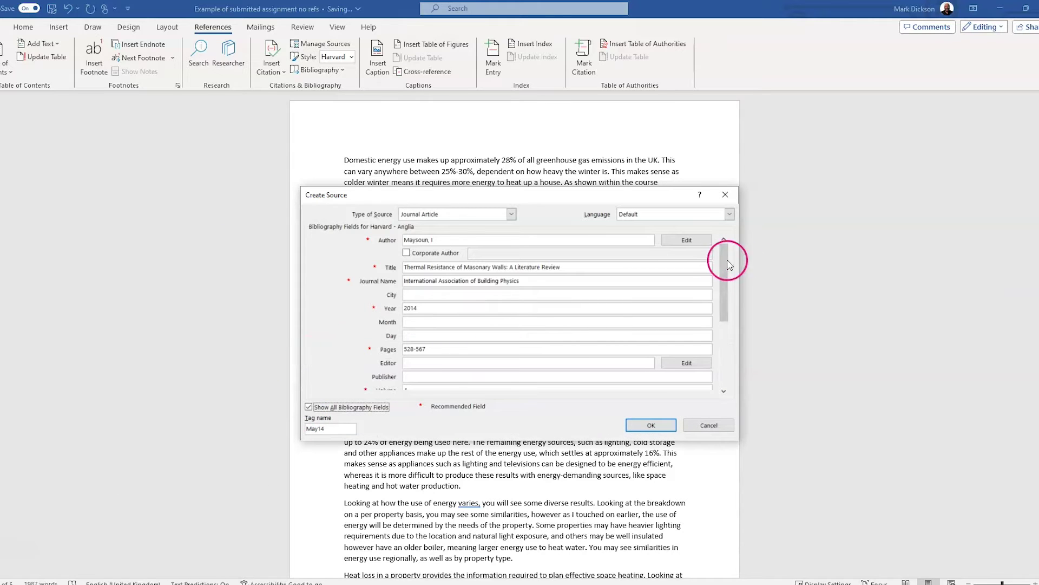
drag(725, 282, 728, 344)
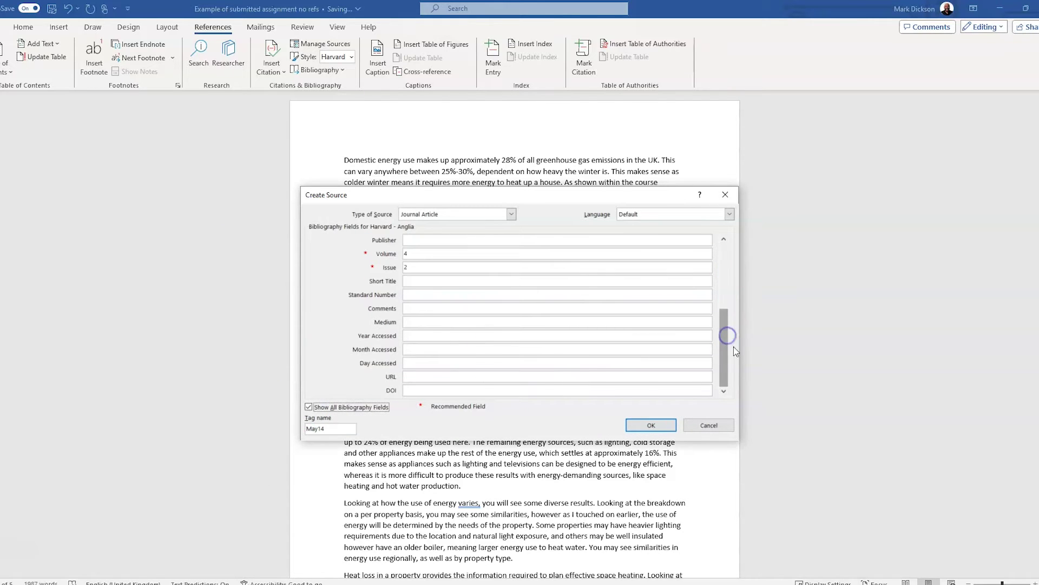
click(421, 335)
click(424, 348)
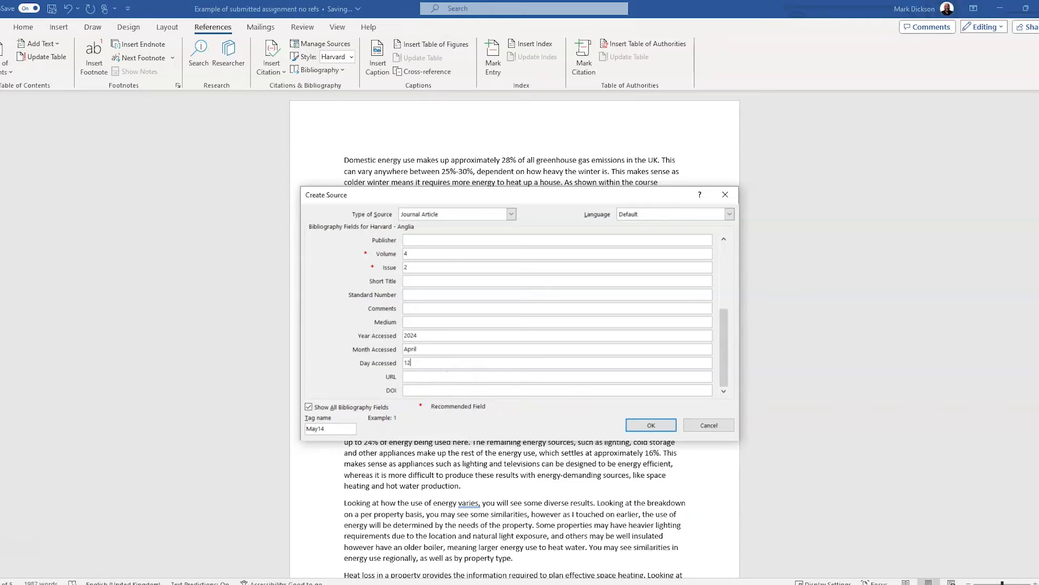
click(410, 378)
key(ctrl+v)
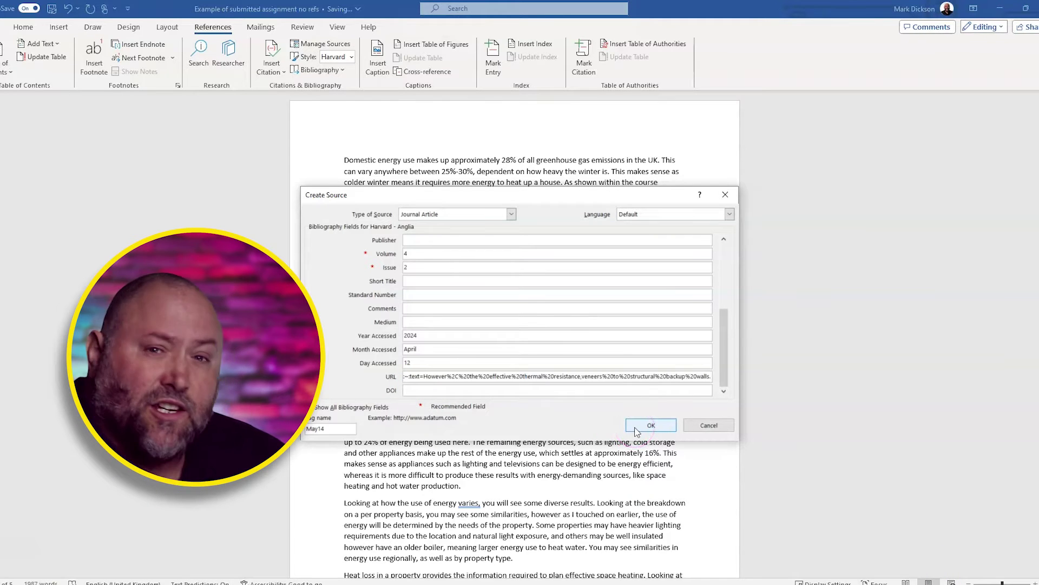
click(637, 429)
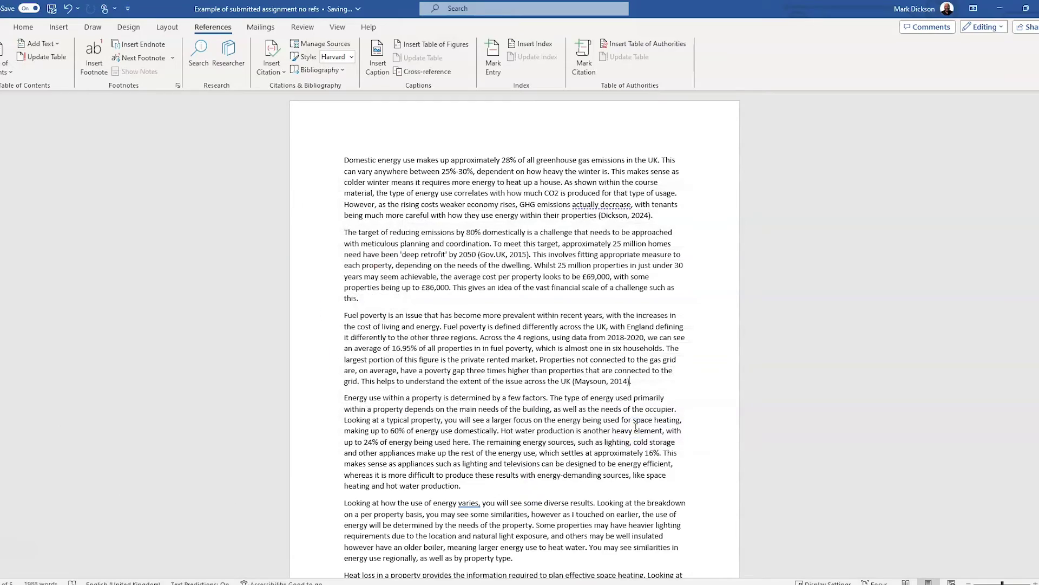
Place the cursor after 'domestically' and start another new source.
scroll(636, 428, down, 4)
scroll(636, 428, down, 1)
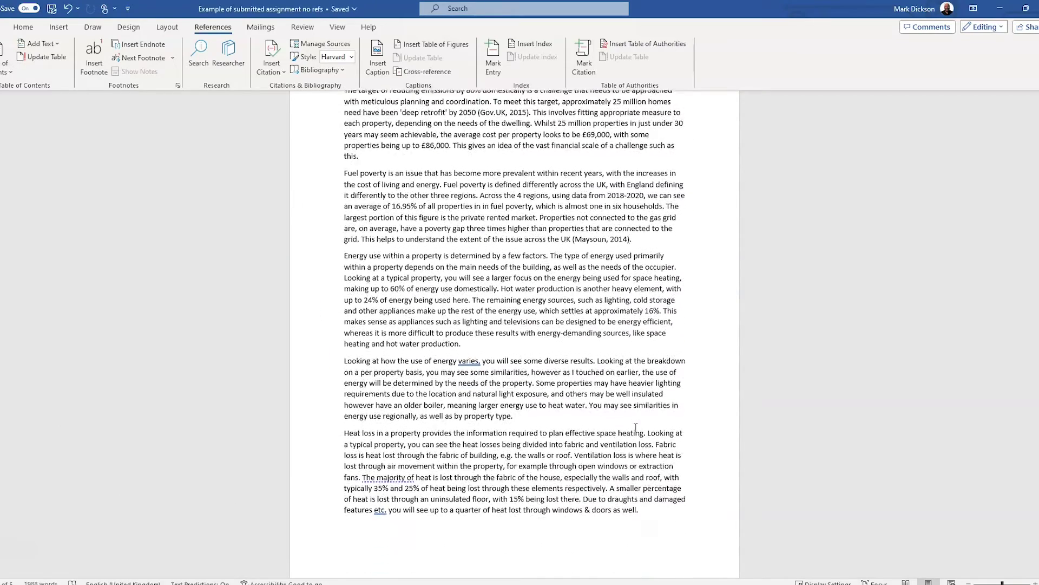
click(495, 284)
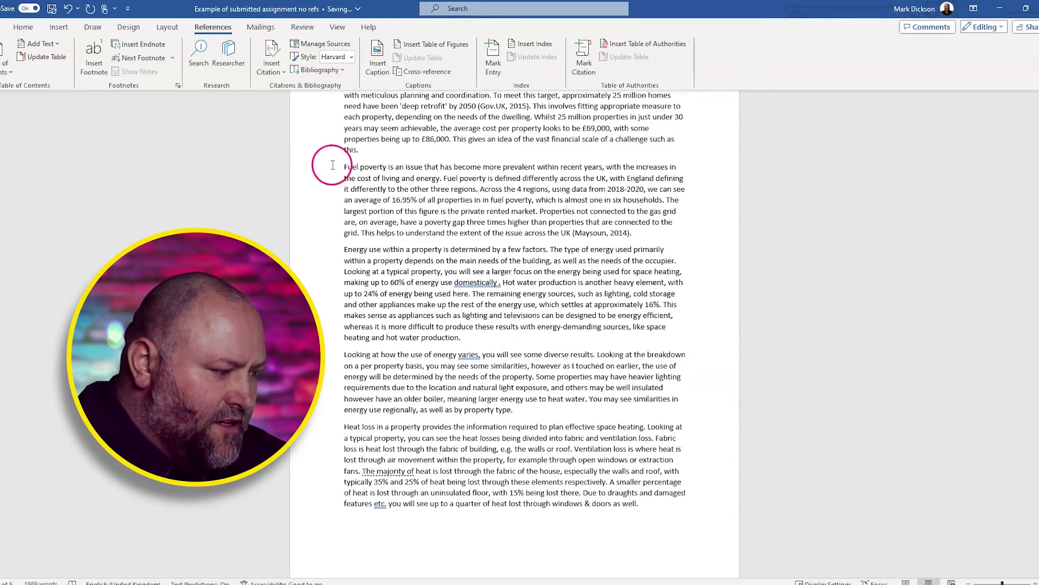
click(283, 71)
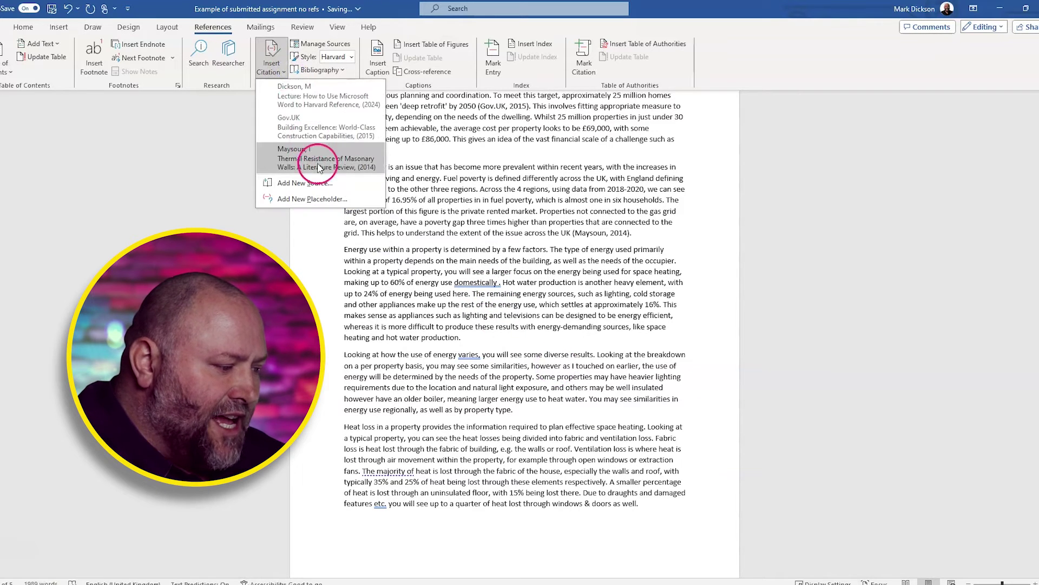
click(317, 183)
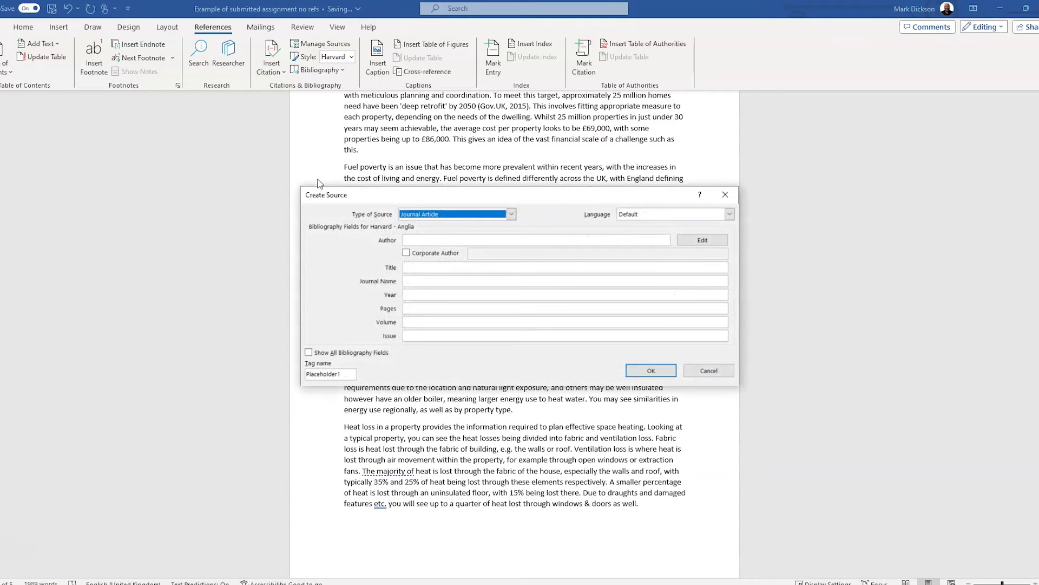
click(572, 284)
Enter the article's four authors, each as surname and initial, in the name editor.
click(681, 248)
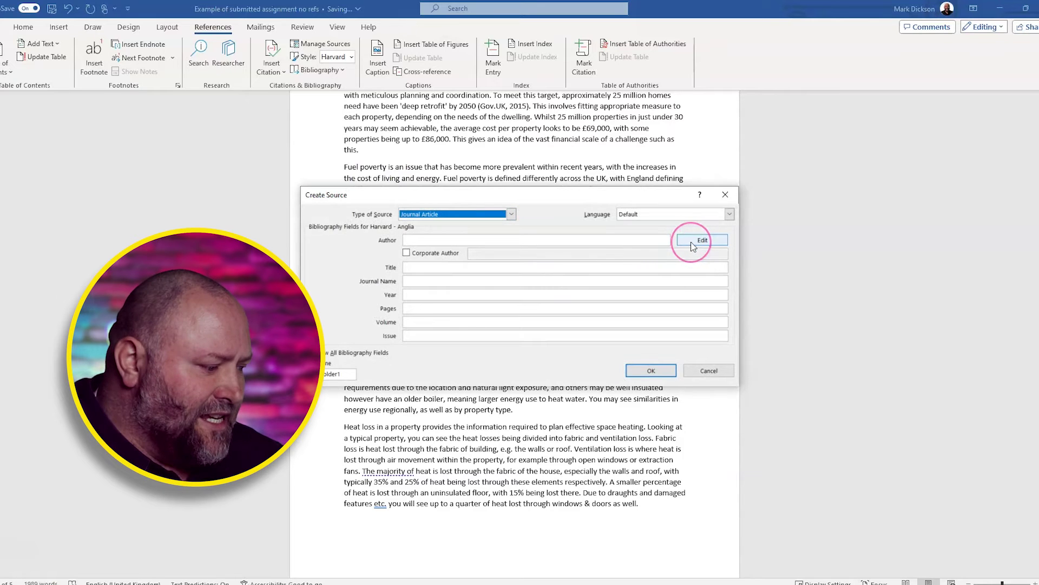
click(692, 246)
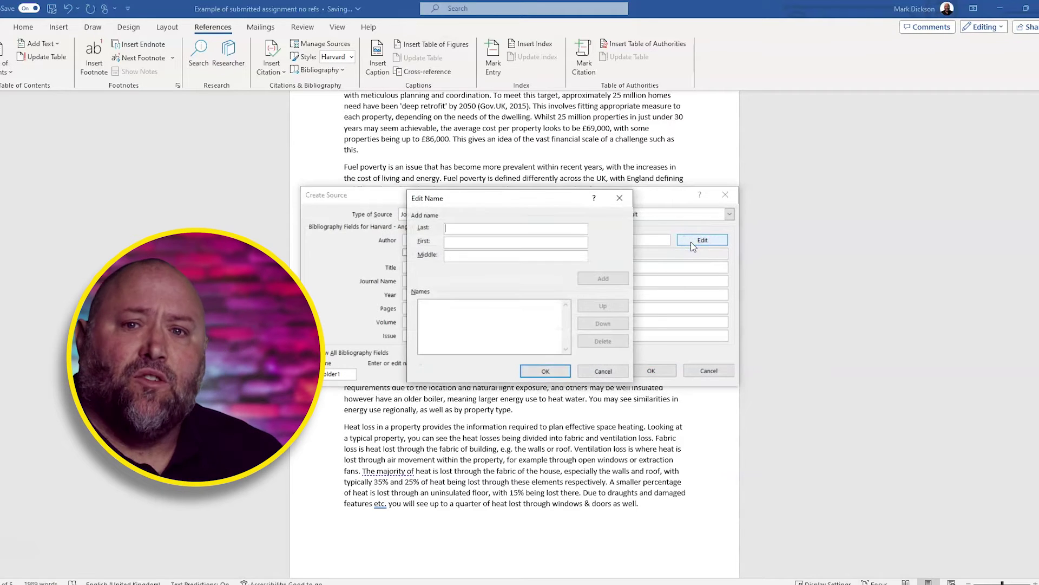
text(Zamani)
key(Tab)
text(V)
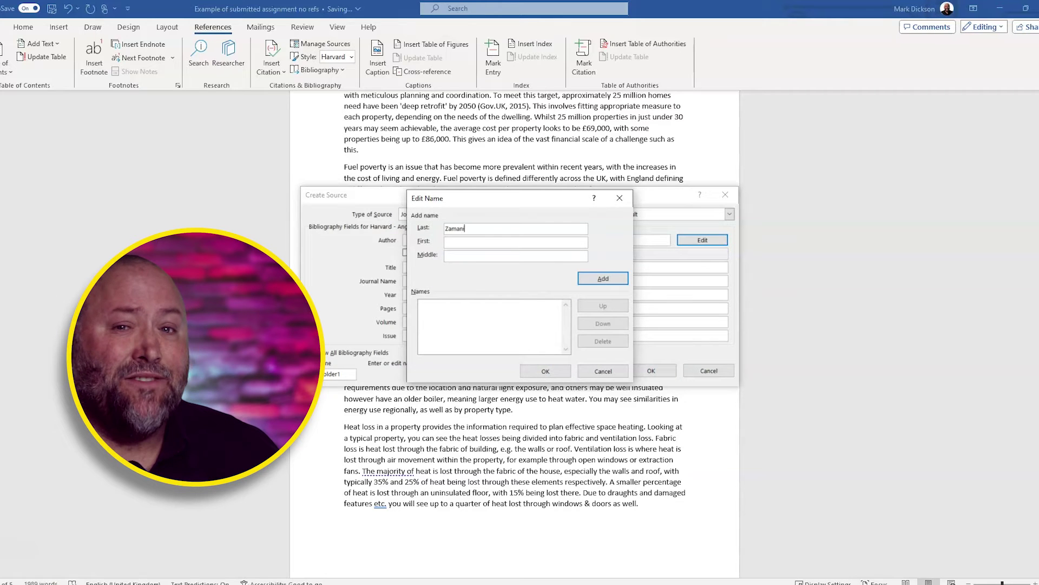
key(Return)
text(Shangh)
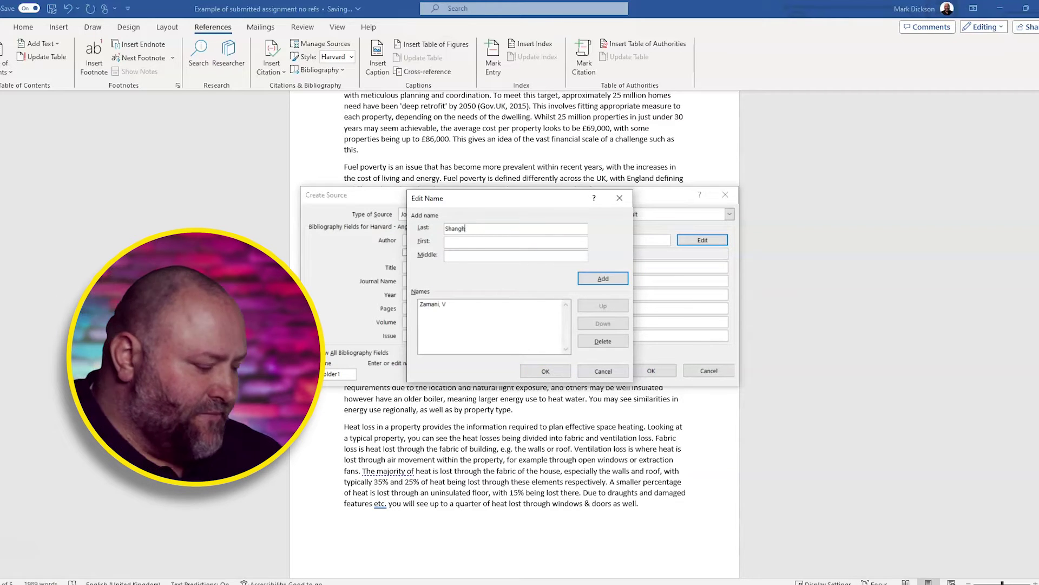
text(A)
click(584, 278)
text(Cheng, )
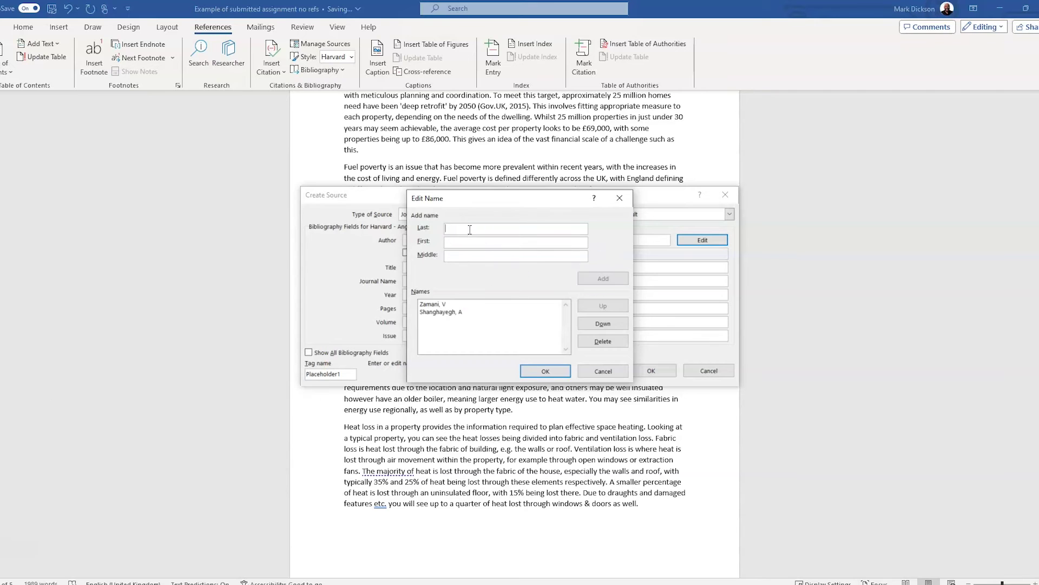
text(Y)
key(Return)
text(Li)
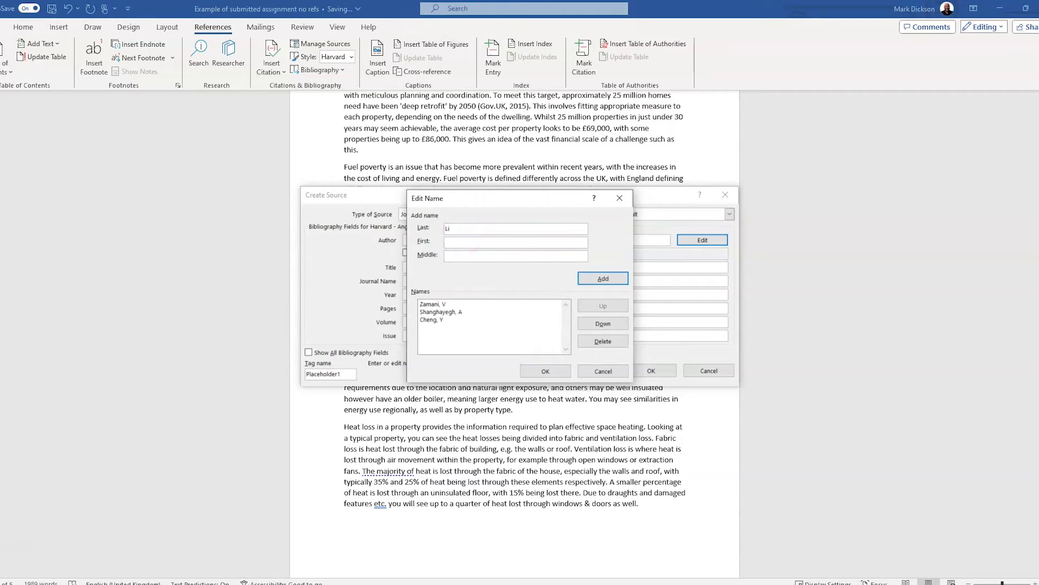
click(545, 370)
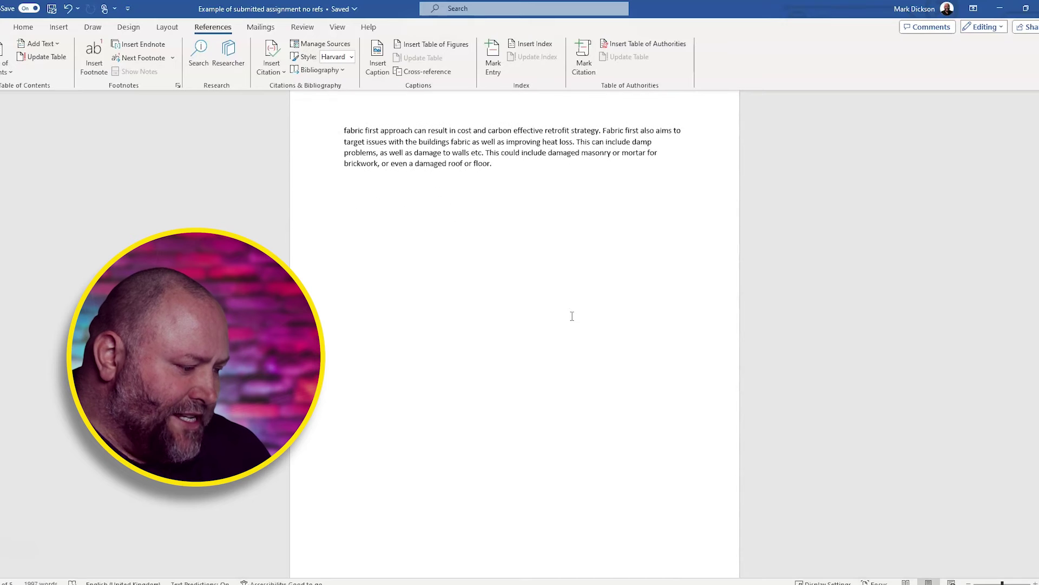
Add a page break after the essay's last sentence and bring up the Bibliography styles list.
scroll(572, 317, up, 1)
click(497, 148)
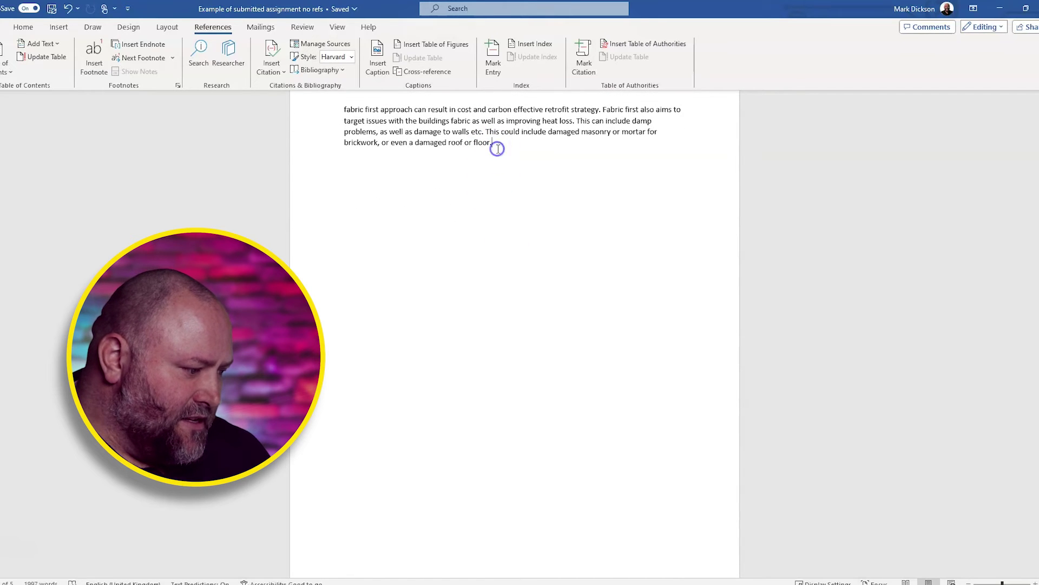
key(Return)
key(Return)
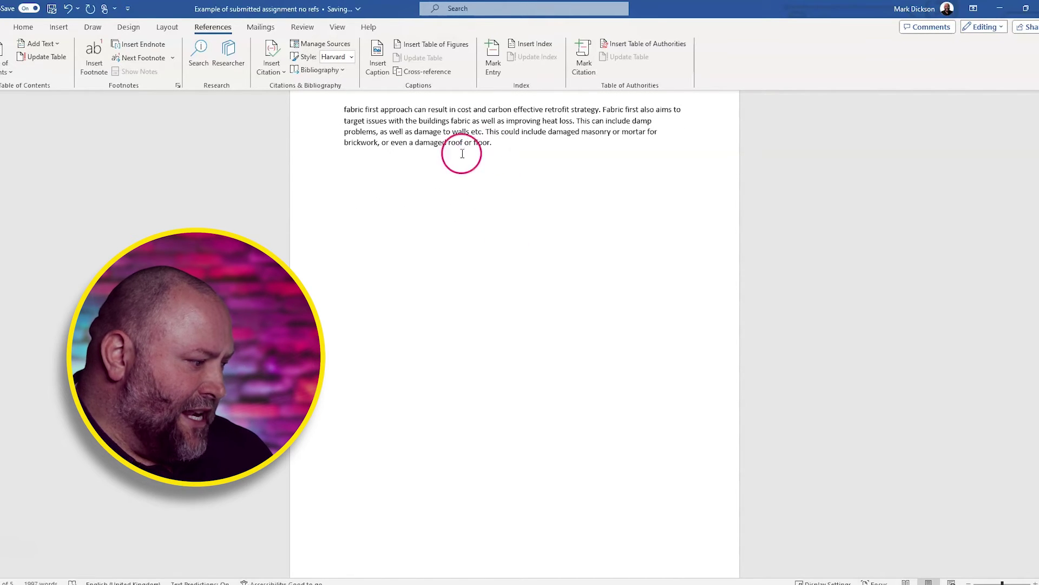
click(58, 27)
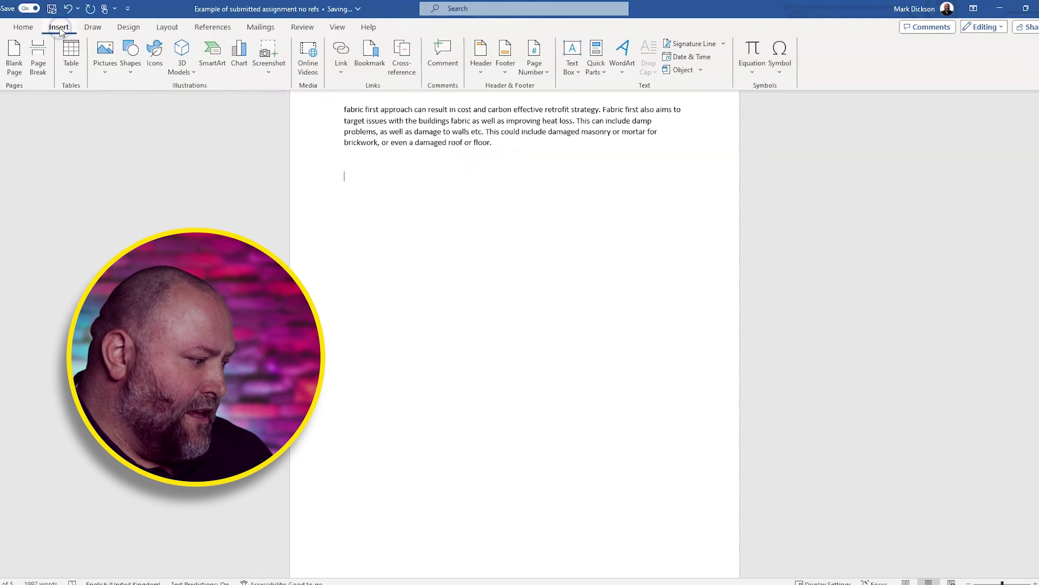
click(39, 53)
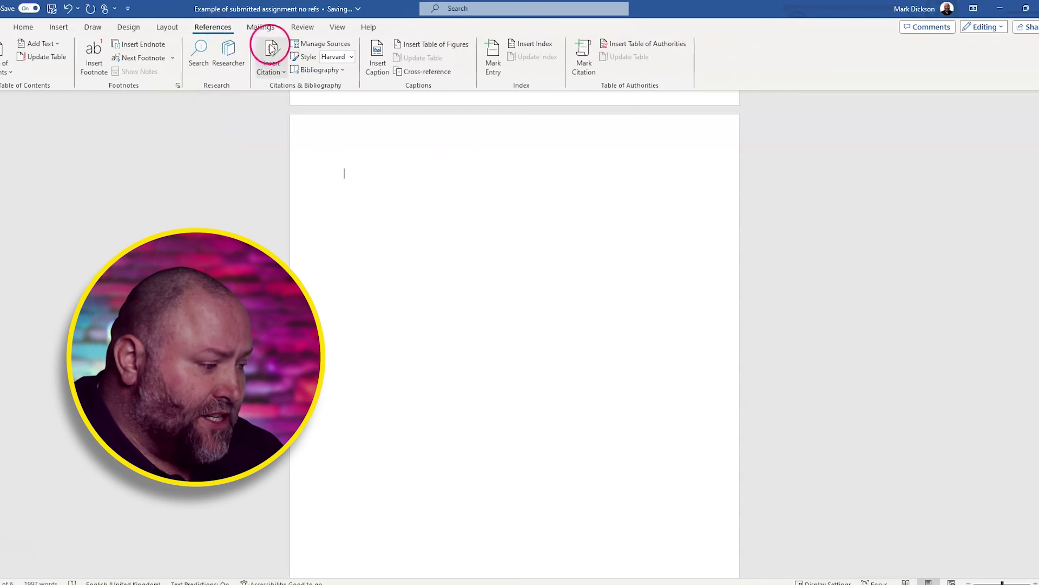
click(343, 71)
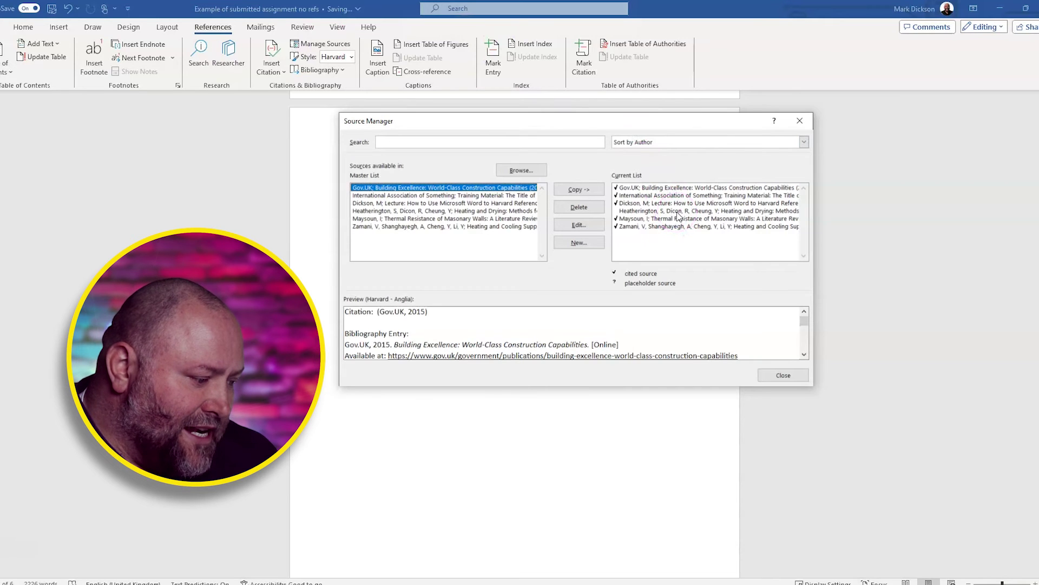
Fix the misspelled second author surname in the web source and update both source lists.
click(677, 211)
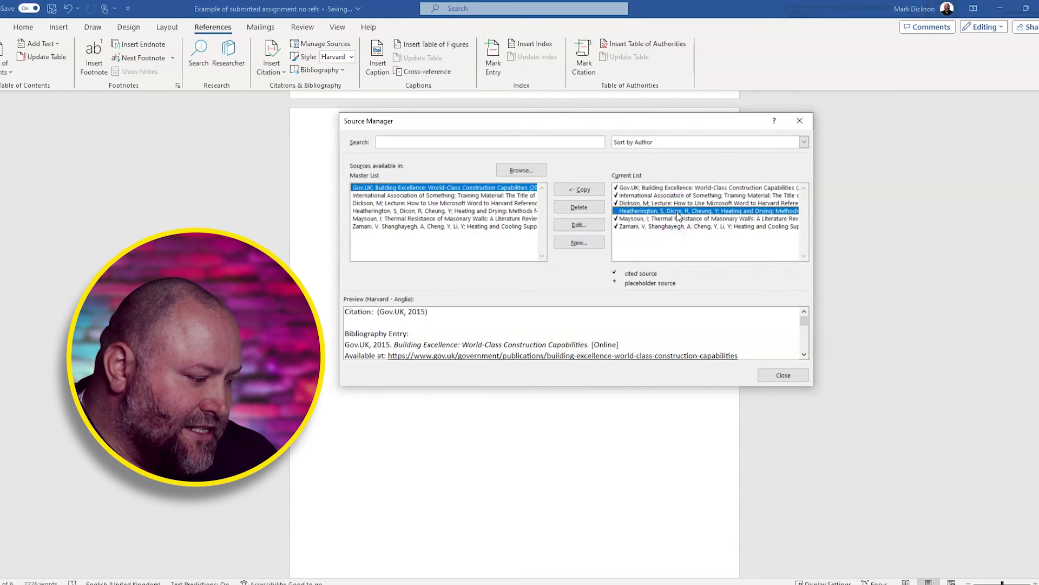
click(586, 225)
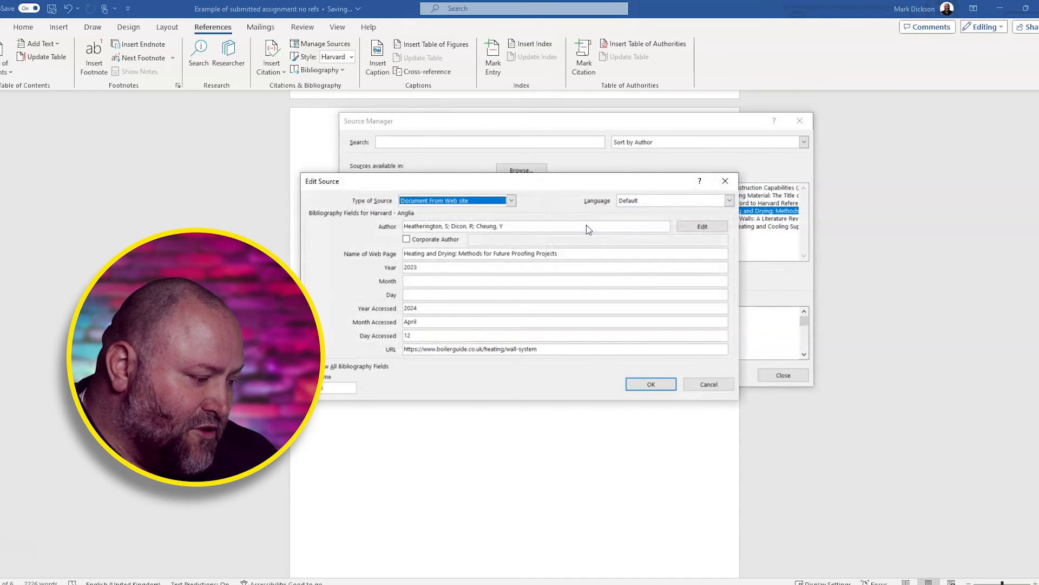
click(459, 225)
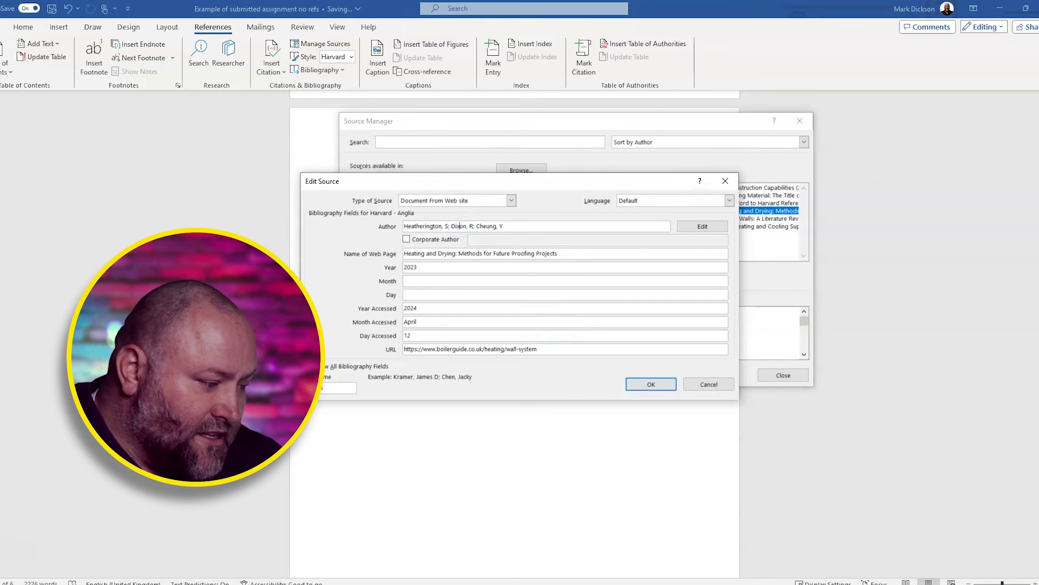
click(644, 384)
click(654, 386)
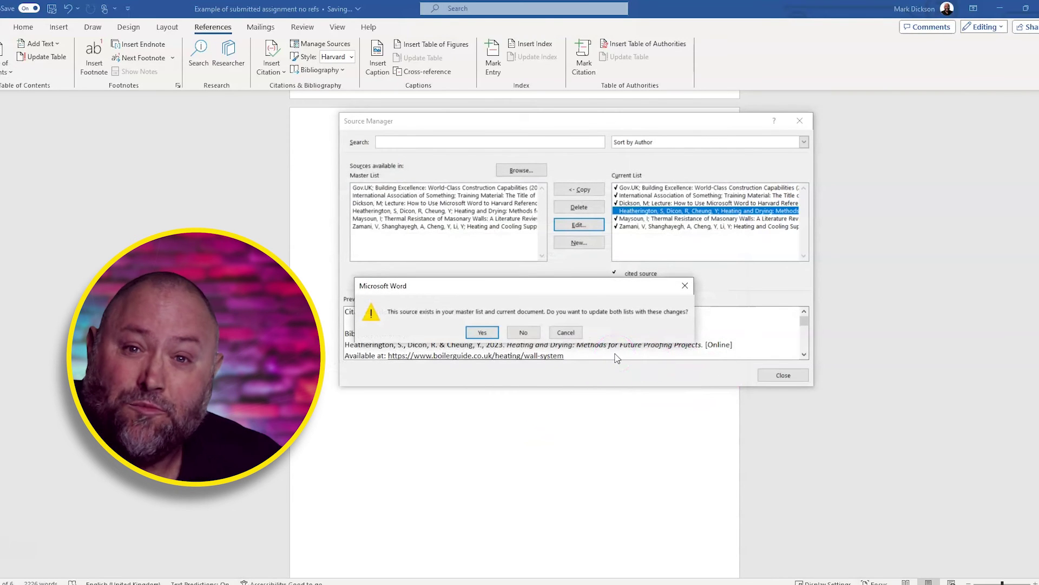
click(480, 332)
click(797, 375)
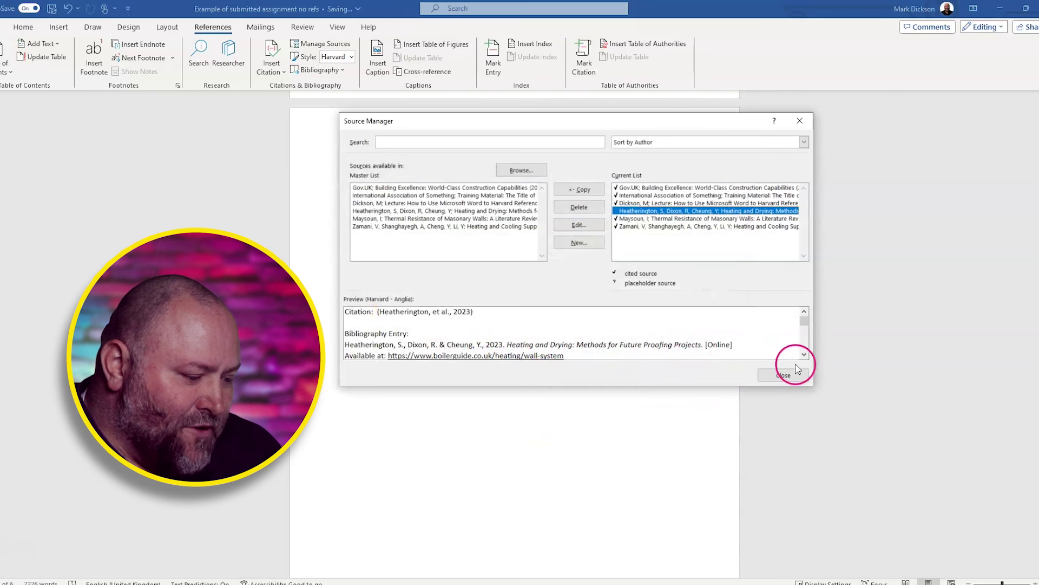
click(423, 435)
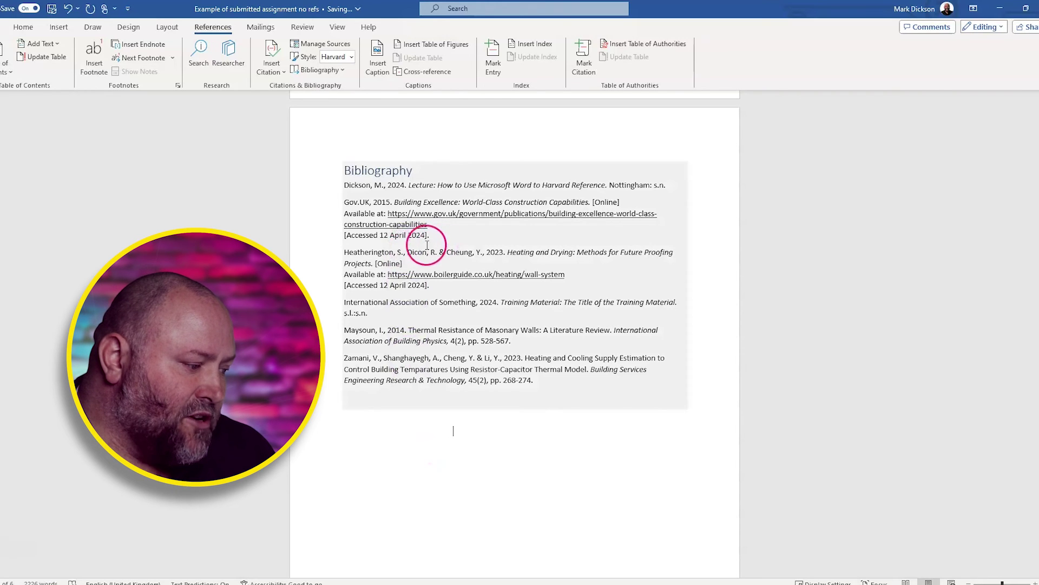
Update the final-page bibliography so the corrected author spelling appears.
click(413, 173)
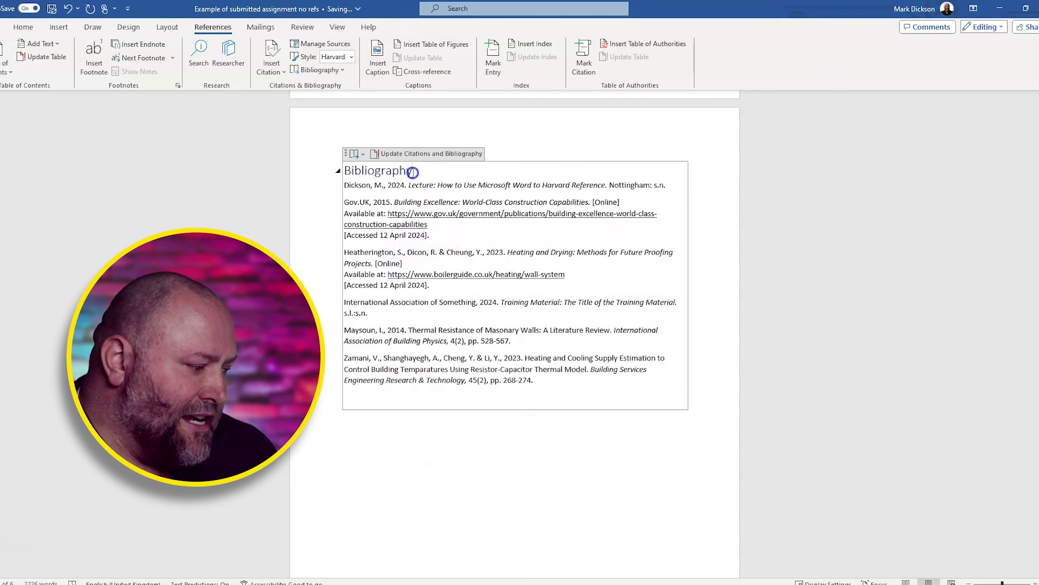
click(374, 155)
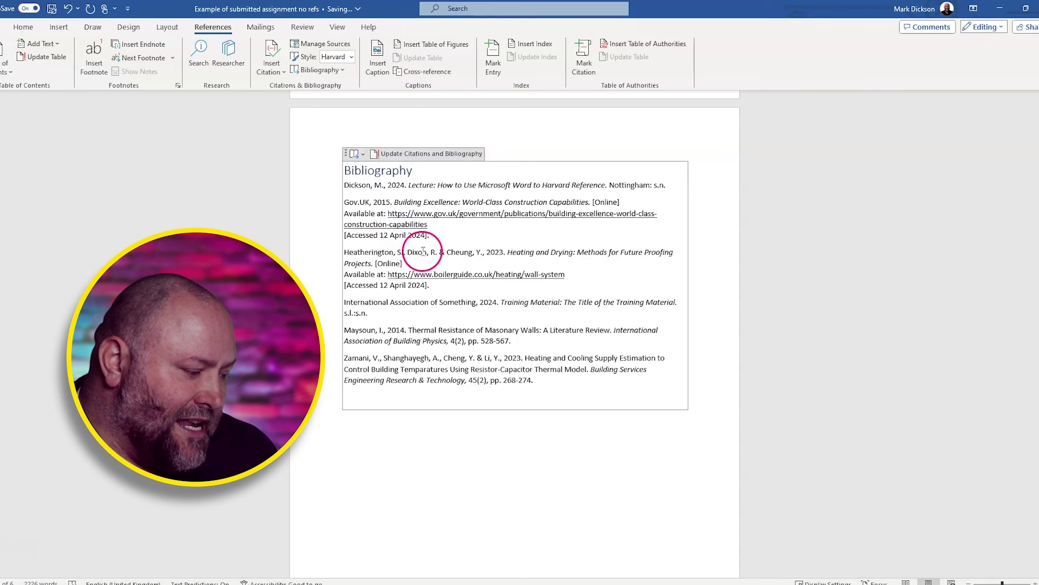
click(505, 456)
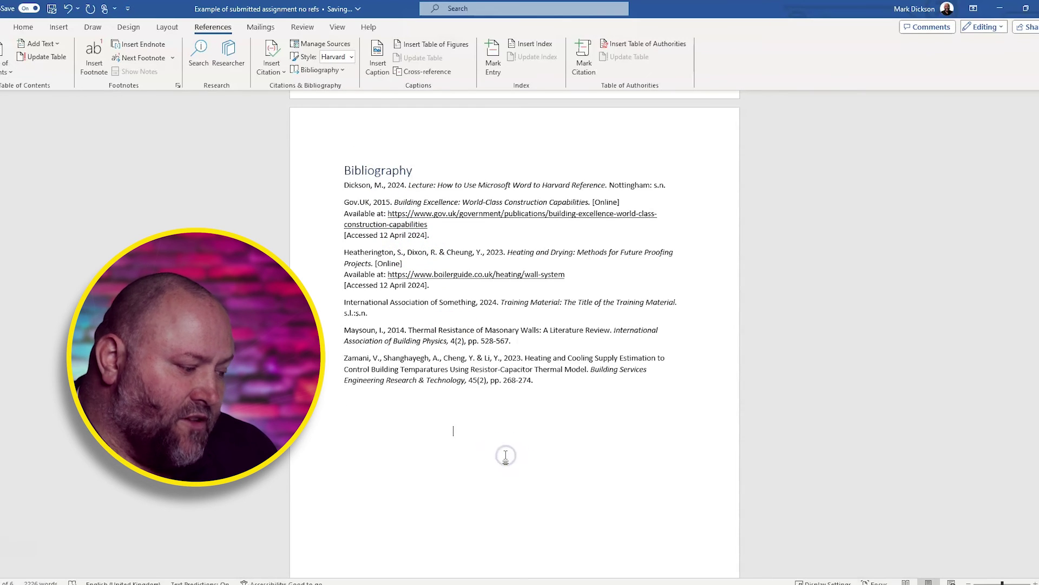